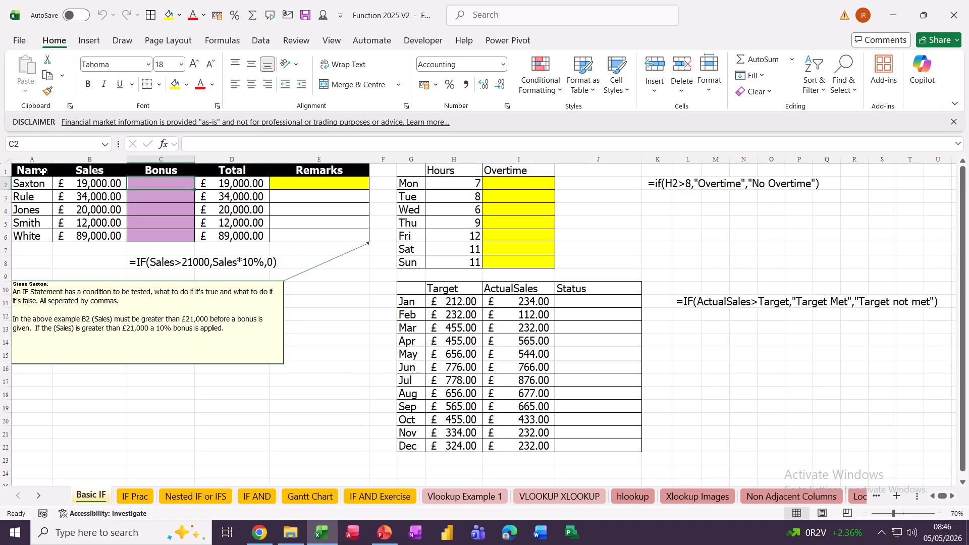
# - Check the named ranges B2:B6 and C2:C6, and enter the bonus formula =IF(sales>21000,sales*10%,0) in C2
pyautogui.moveTo(76, 186); pyautogui.dragTo(82, 235)
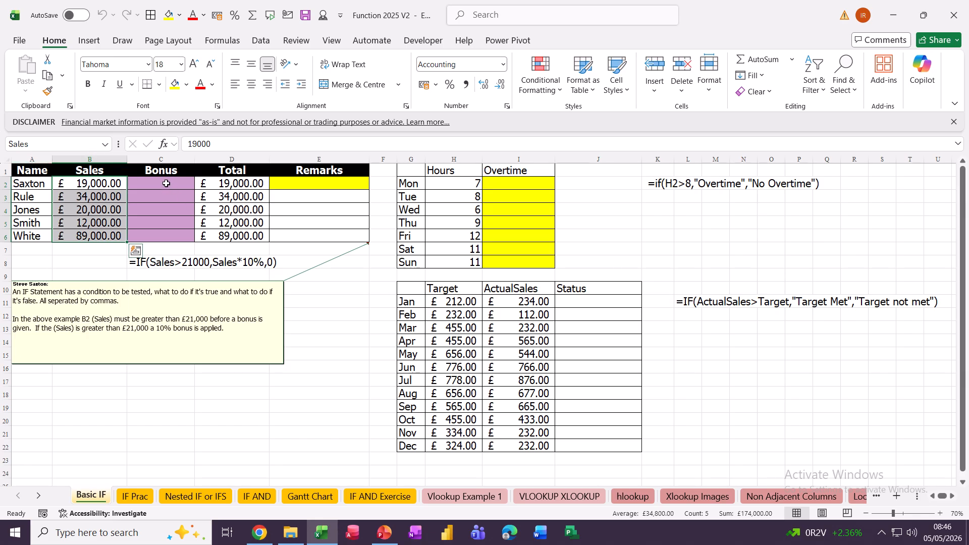
pyautogui.moveTo(167, 183); pyautogui.dragTo(167, 235)
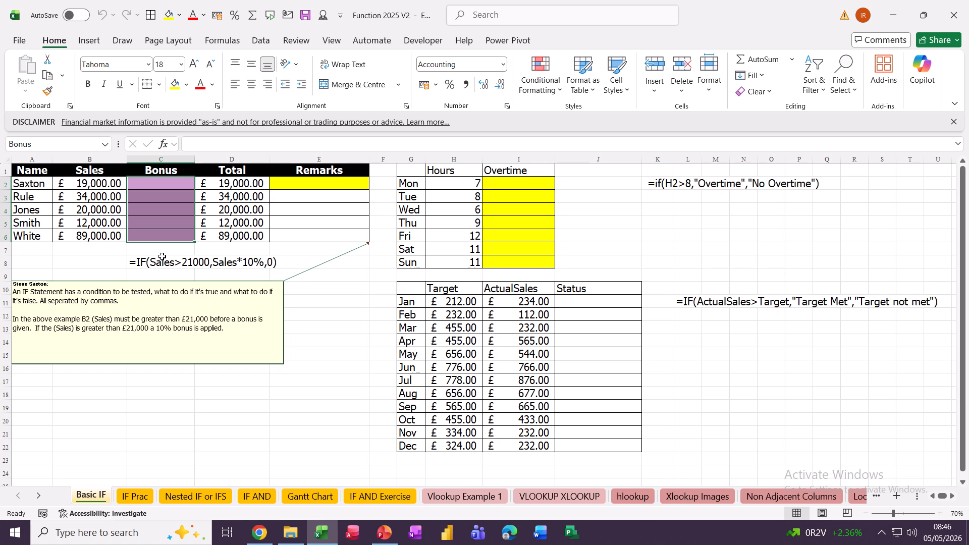
pyautogui.click(147, 182)
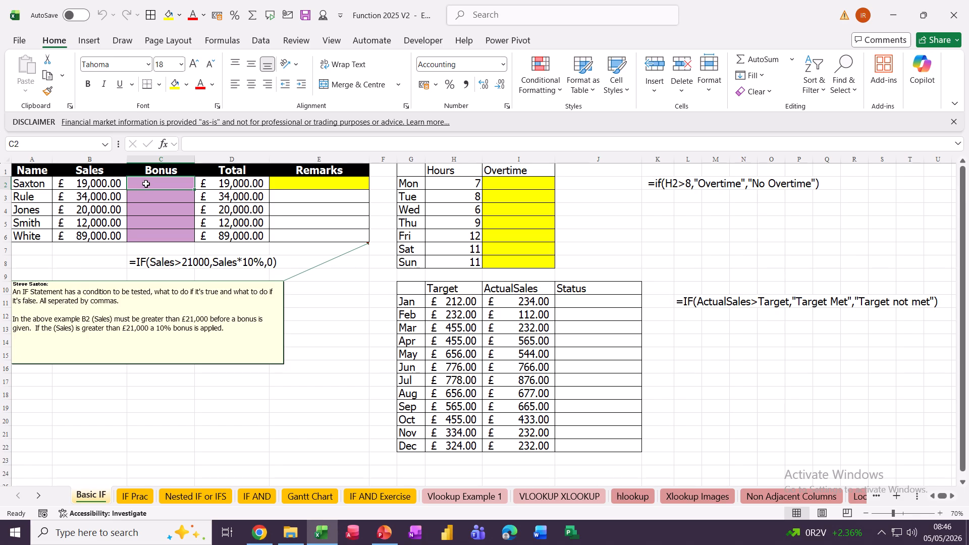
pyautogui.write('=if')
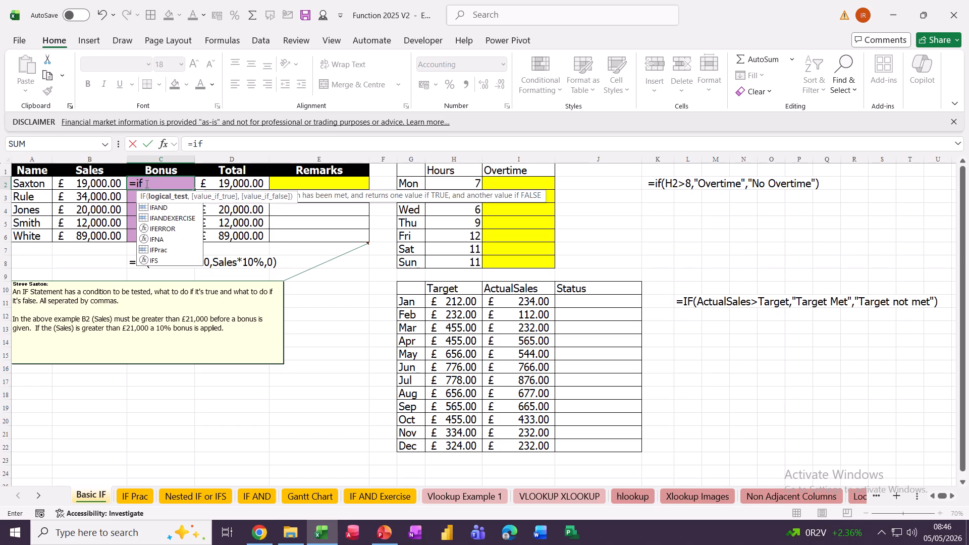
pyautogui.press('Tab')
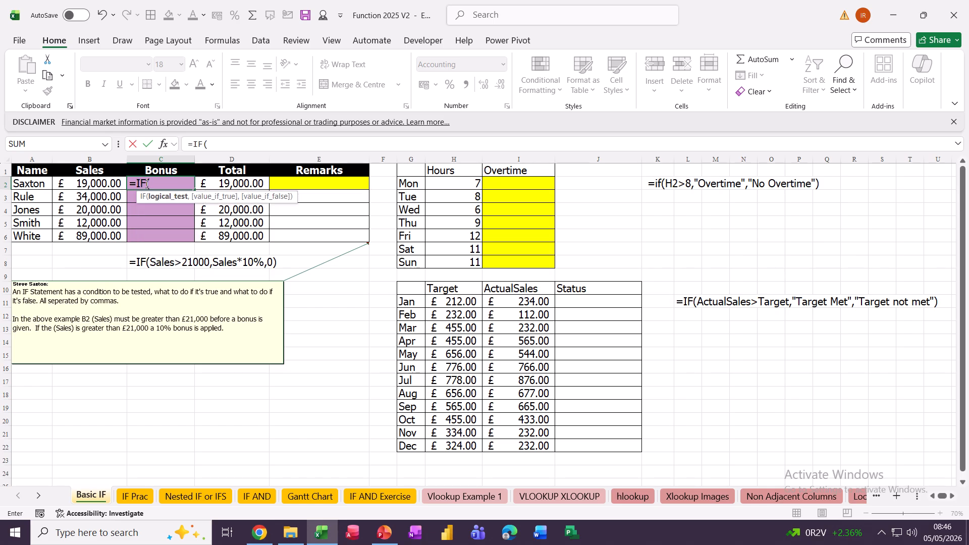
pyautogui.write('sa')
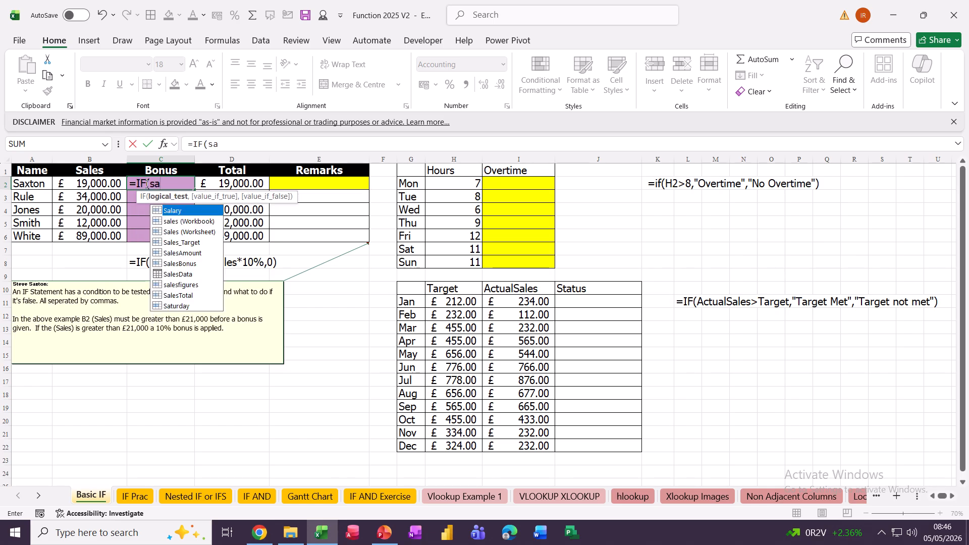
pyautogui.write('les')
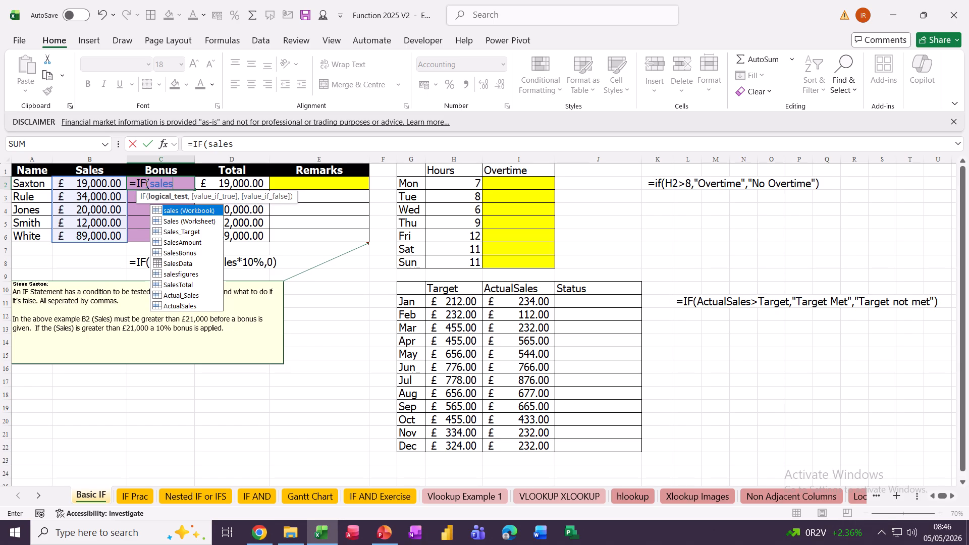
pyautogui.write('>210')
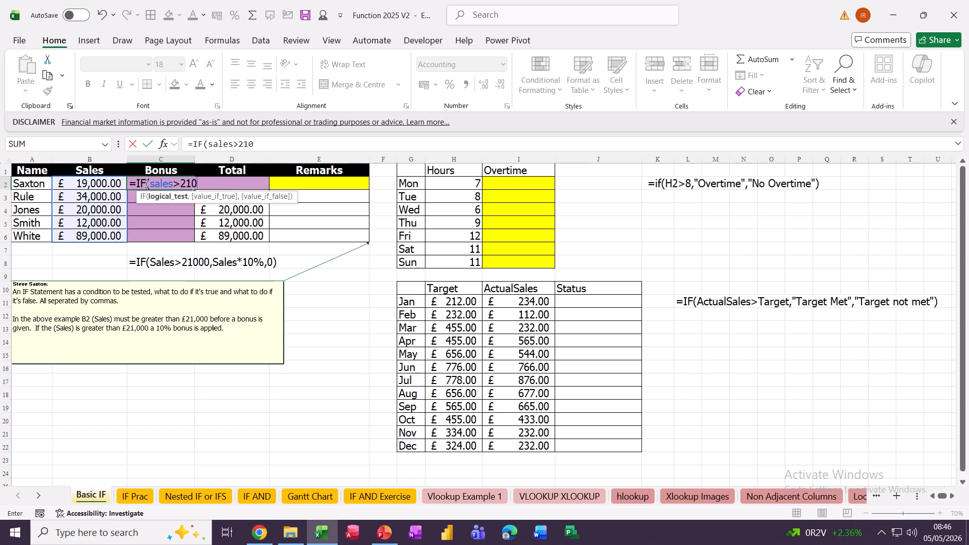
pyautogui.write('00')
pyautogui.write(',')
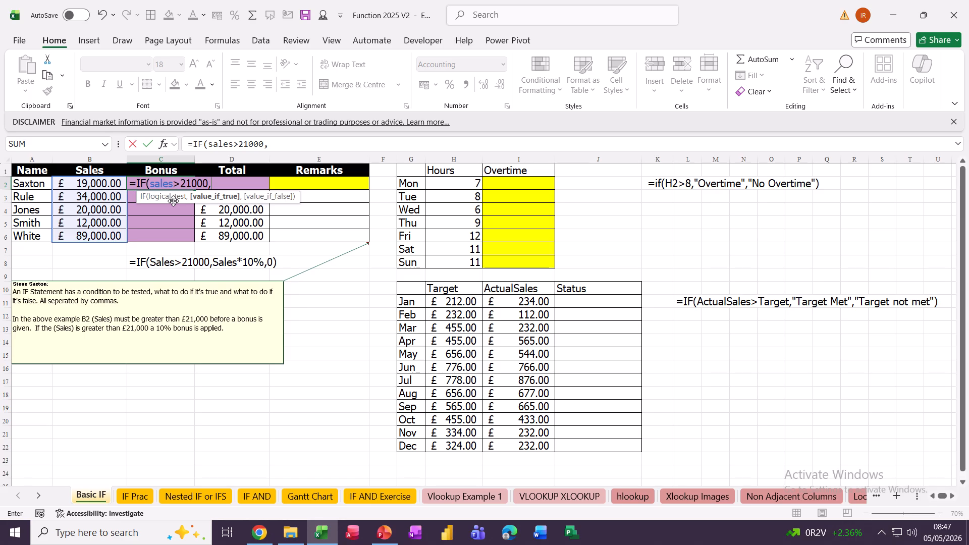
pyautogui.write('sa')
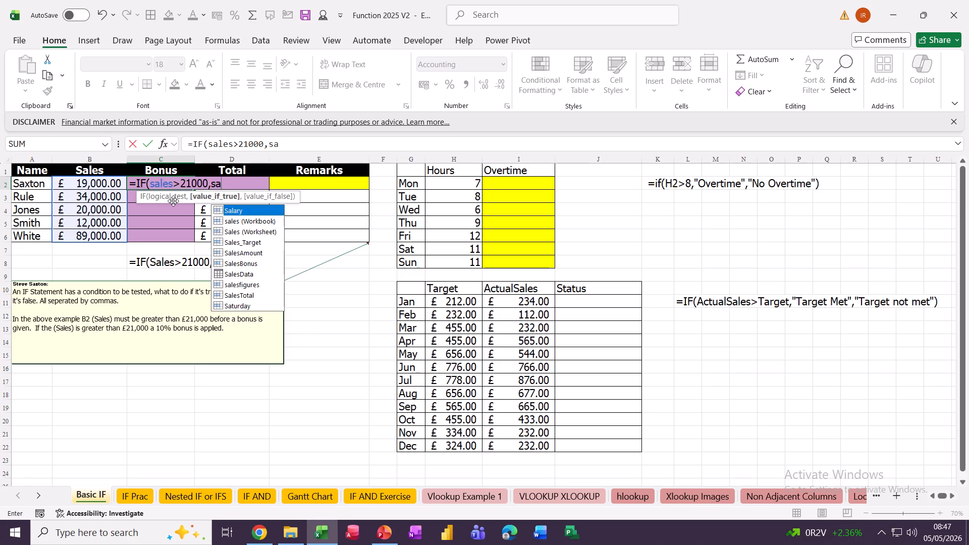
pyautogui.write('les')
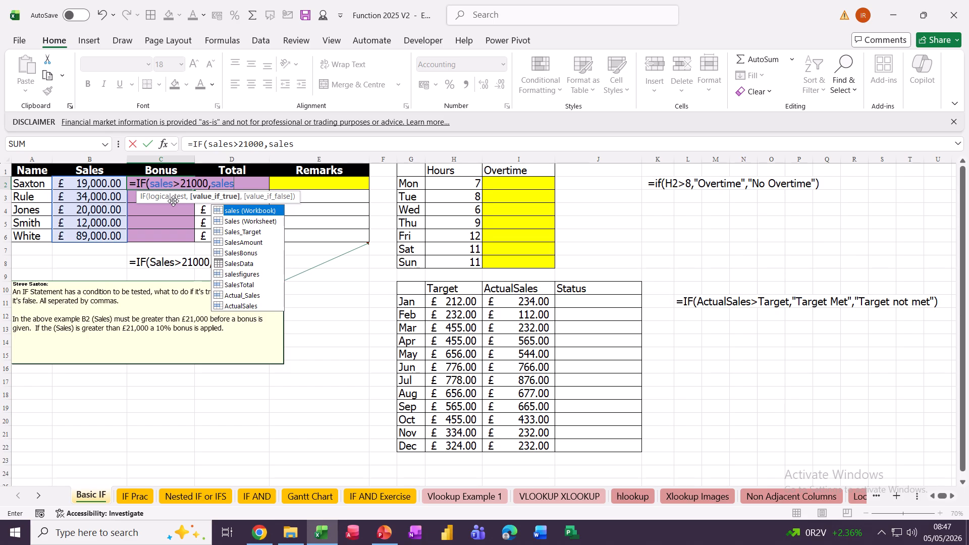
pyautogui.write('*10%')
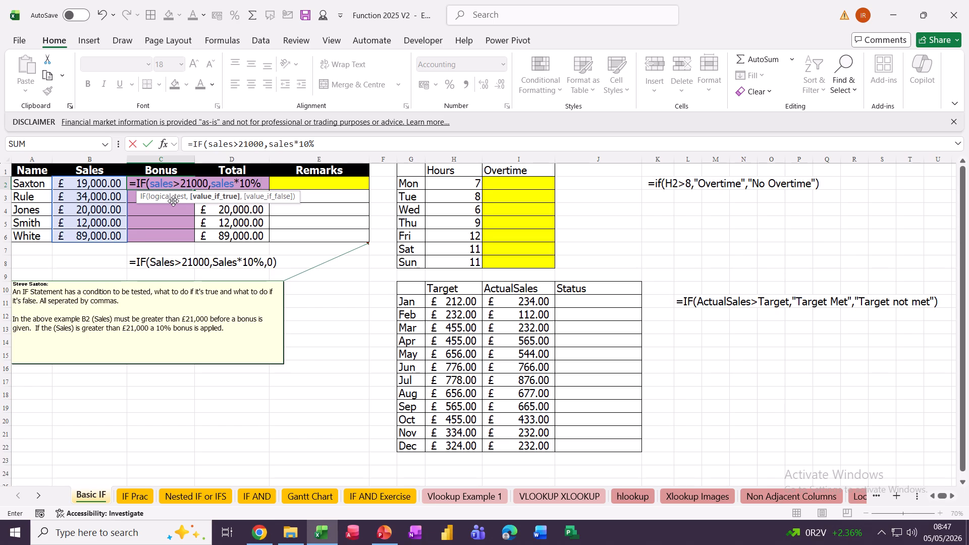
pyautogui.write(',')
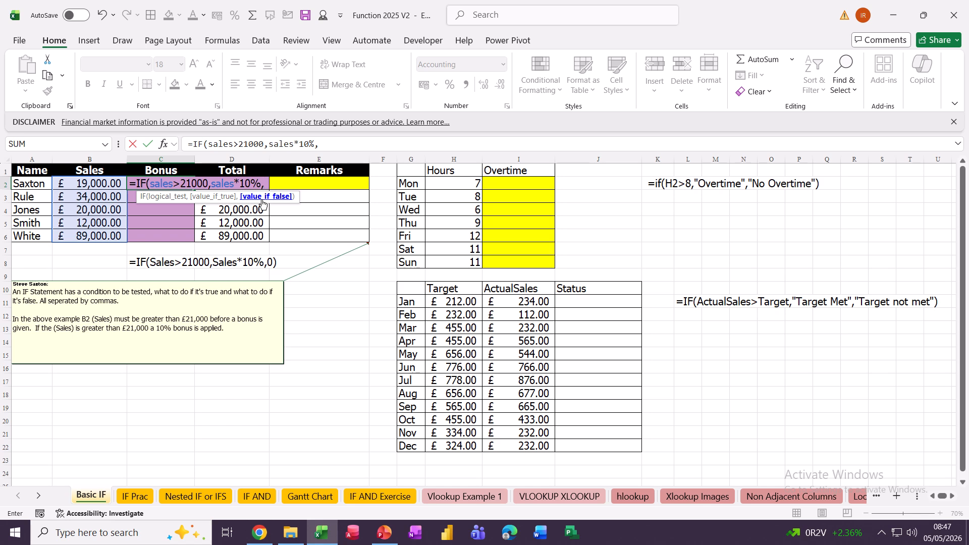
pyautogui.write('0')
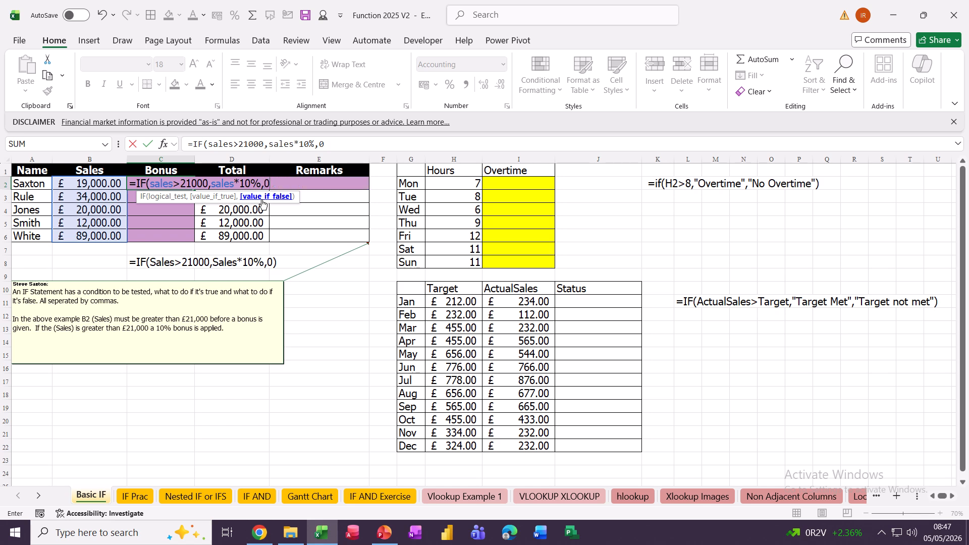
pyautogui.write(')')
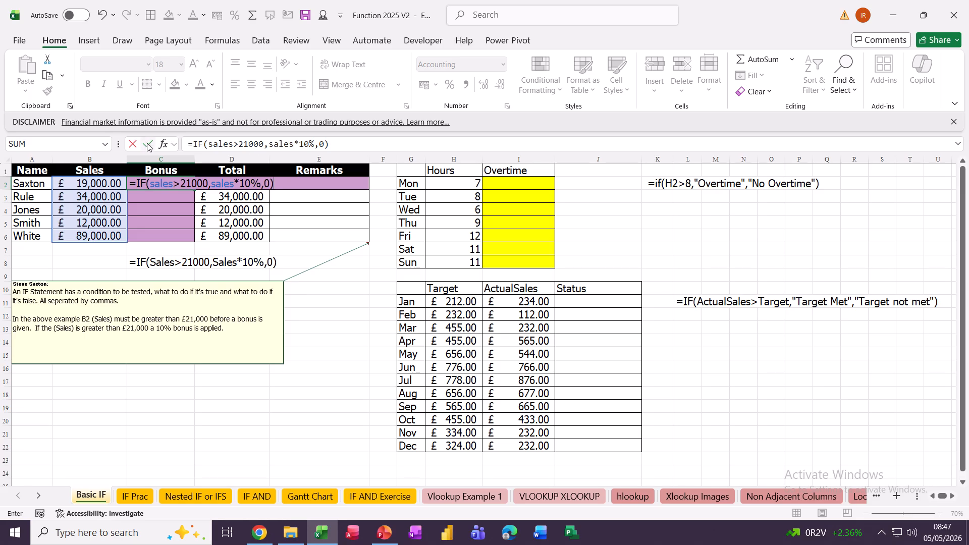
pyautogui.hotkey('ctrl', 'Return')
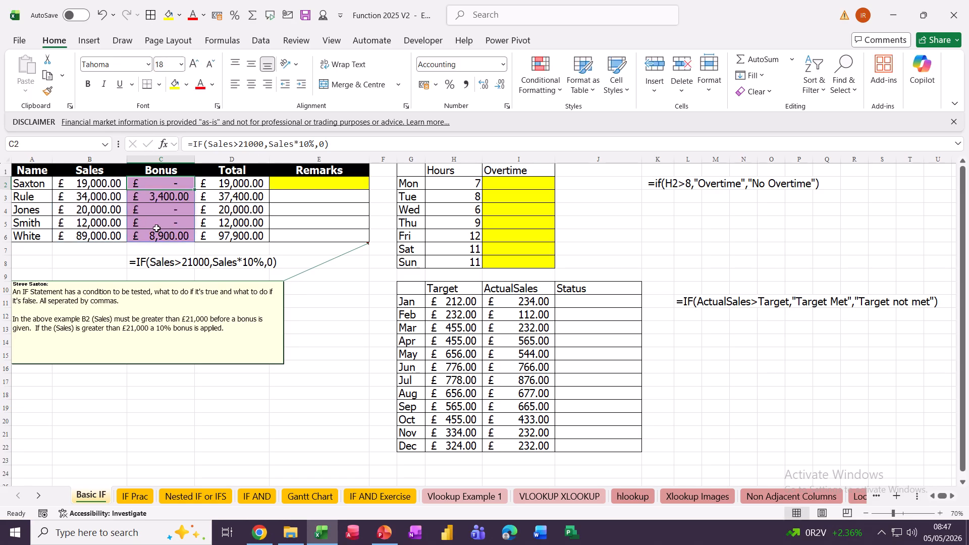
# - Set the Sales value in B2 to 22000
pyautogui.click(77, 184)
pyautogui.write('22')
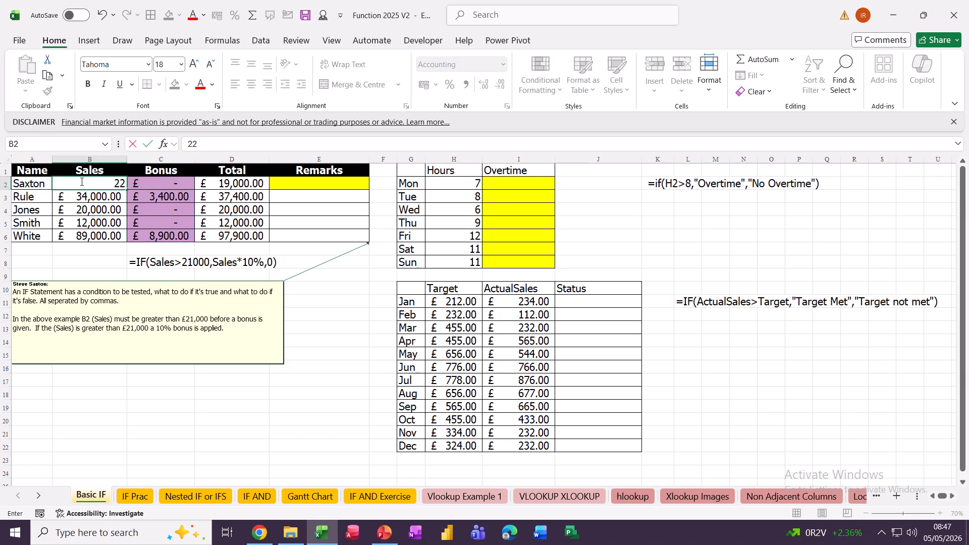
pyautogui.write('000')
pyautogui.press('Return')
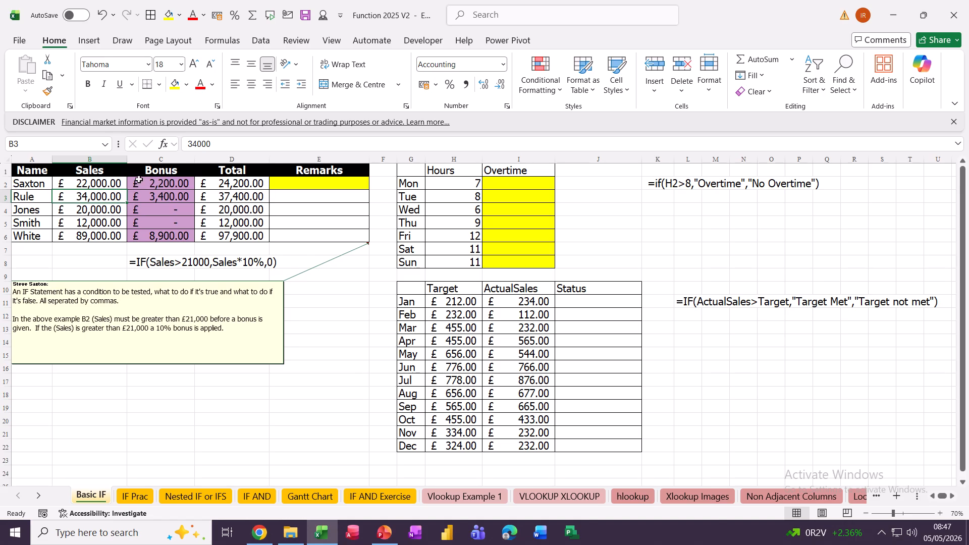
# - Enter the formula =IF(bonus=0,"Get a grip","Well done") in cell E2 of the Remarks column
pyautogui.click(310, 184)
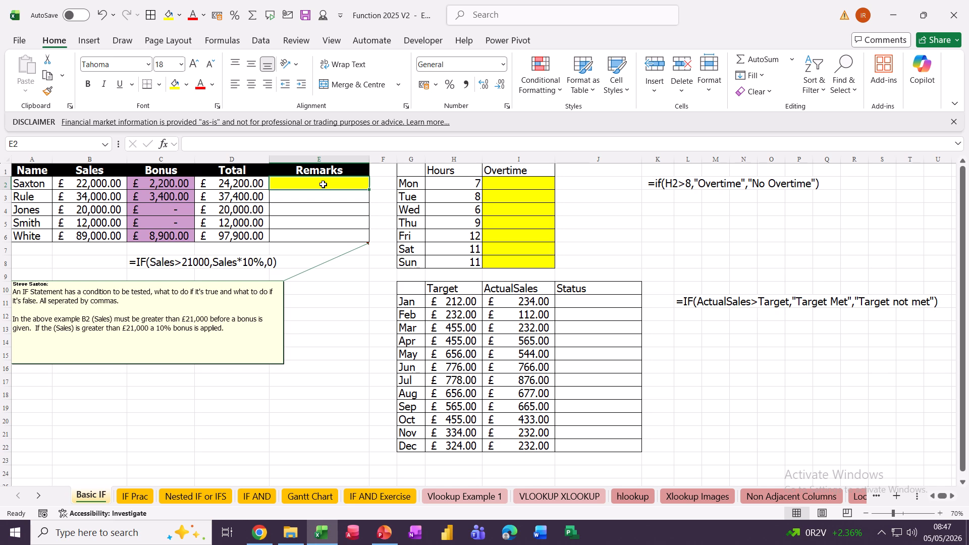
pyautogui.write('=')
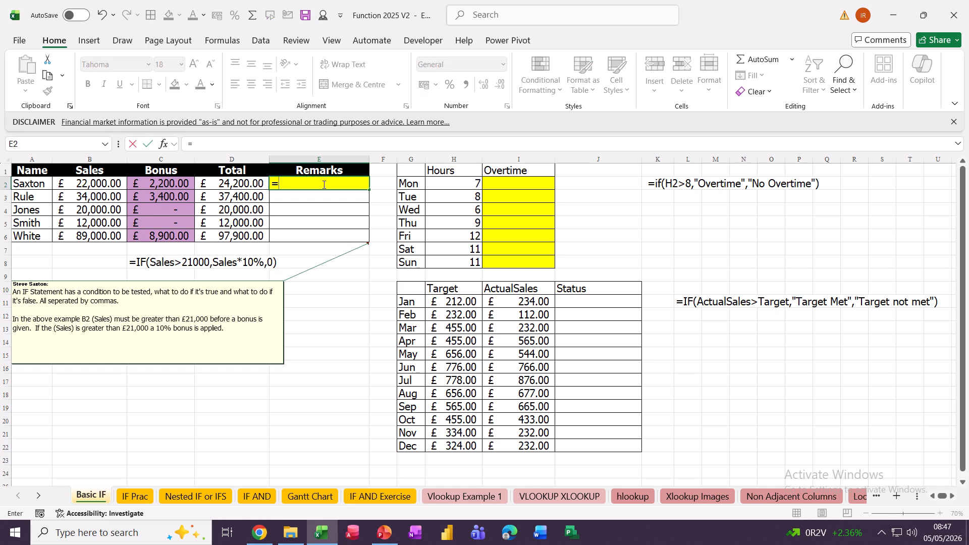
pyautogui.write('IF(')
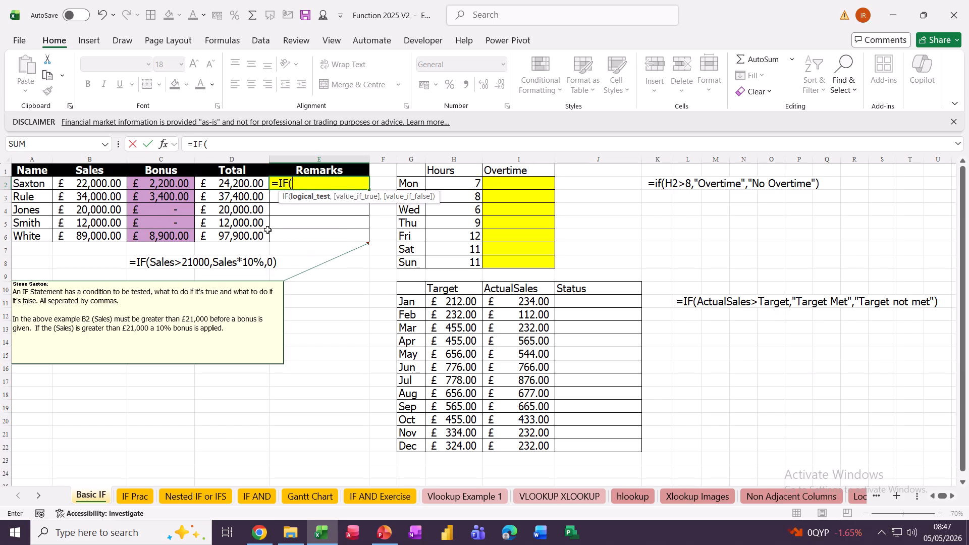
pyautogui.write('bo')
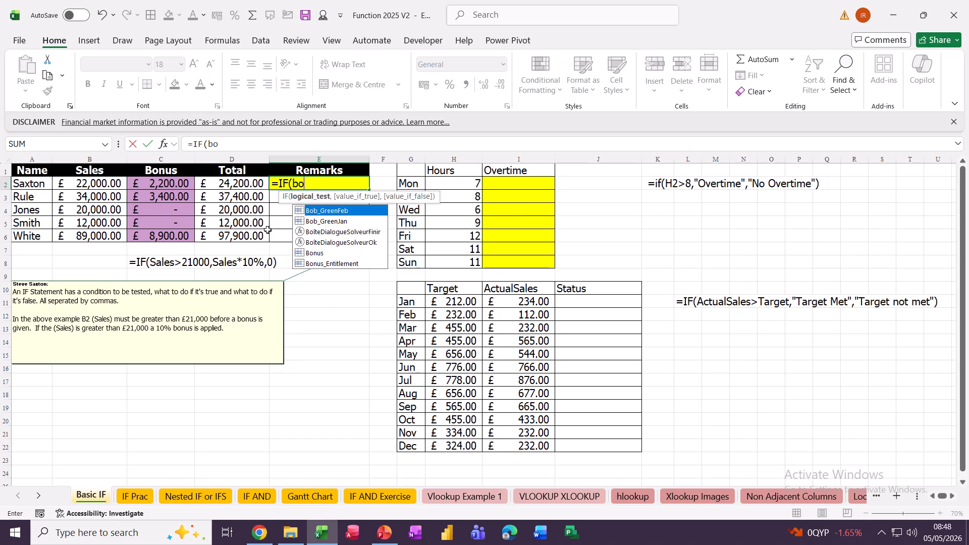
pyautogui.write('nus')
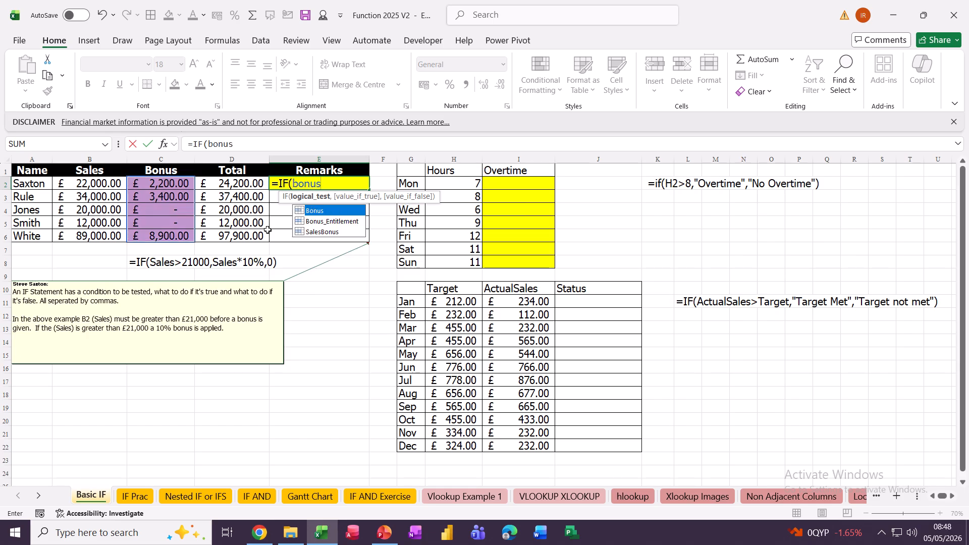
pyautogui.write('=')
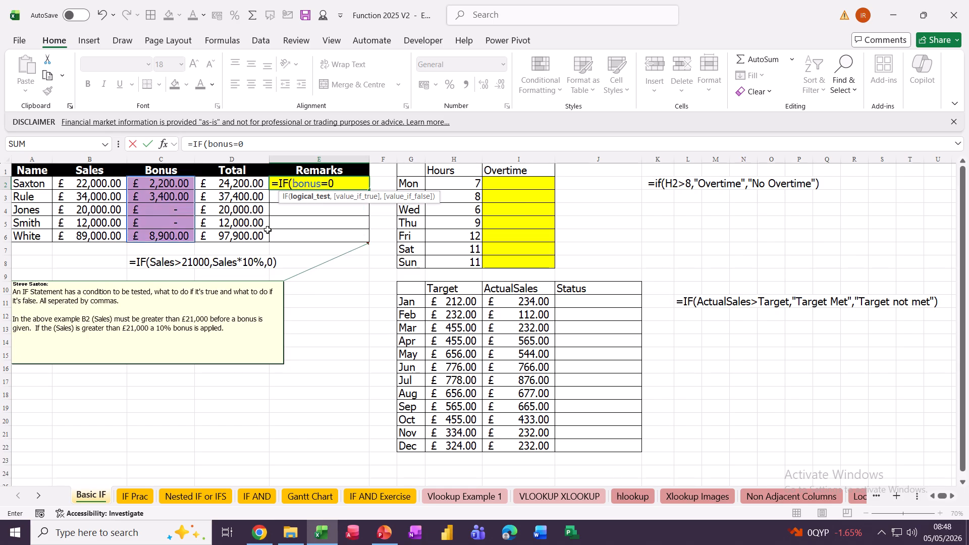
pyautogui.write('0,')
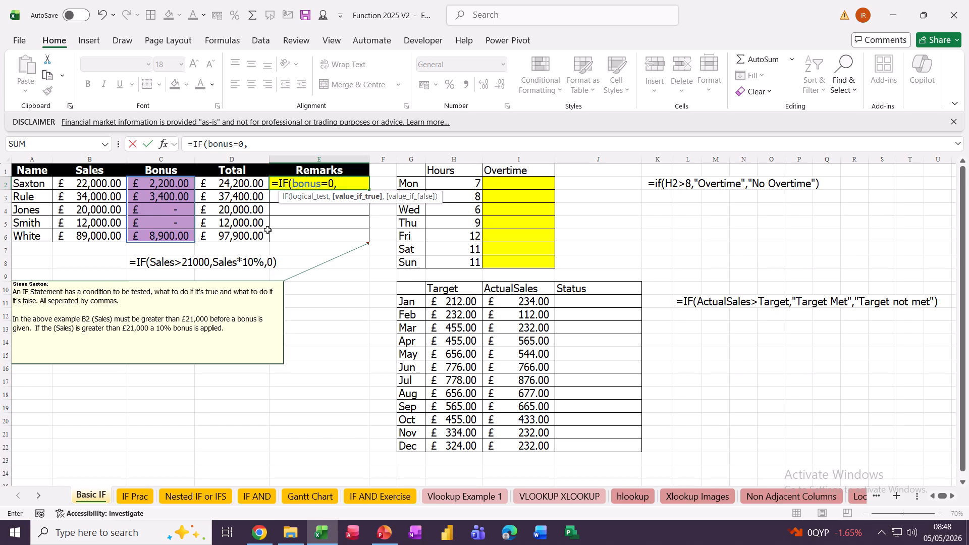
pyautogui.write('"Get a grip')
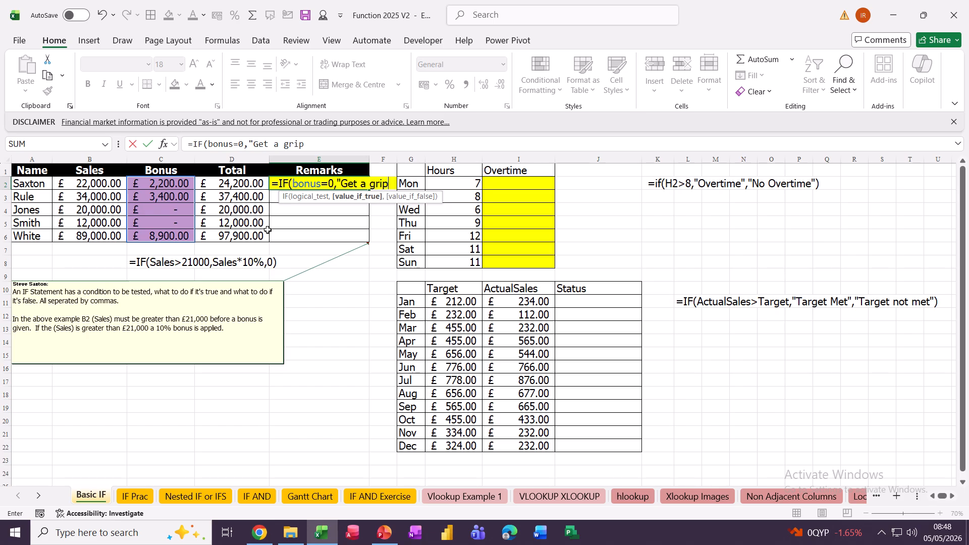
pyautogui.write('"')
pyautogui.write(',')
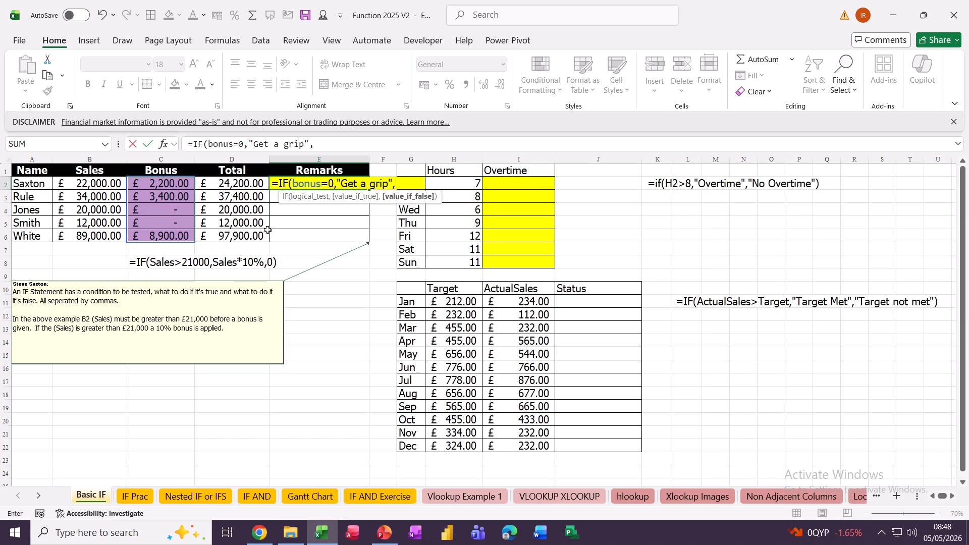
pyautogui.write('"Well done"')
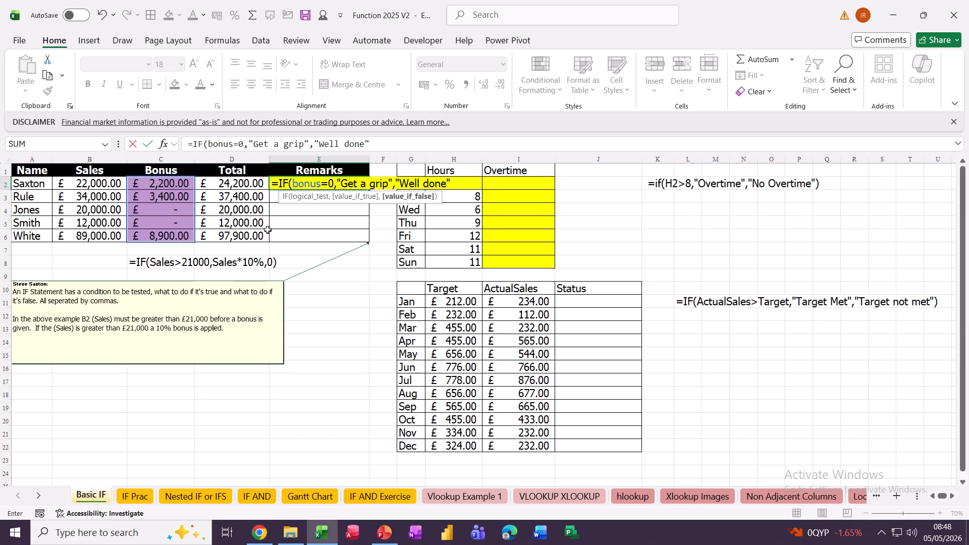
pyautogui.write(')')
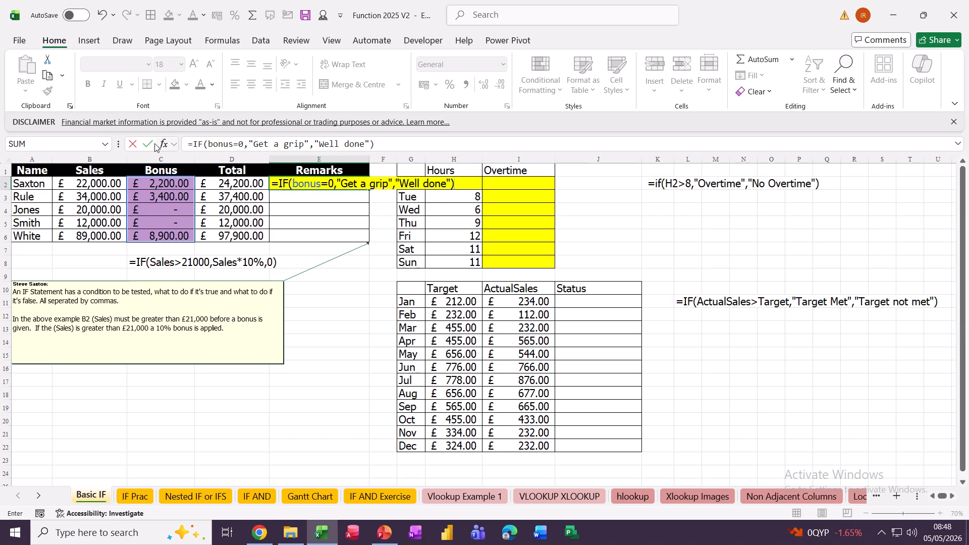
pyautogui.hotkey('ctrl', 'Return')
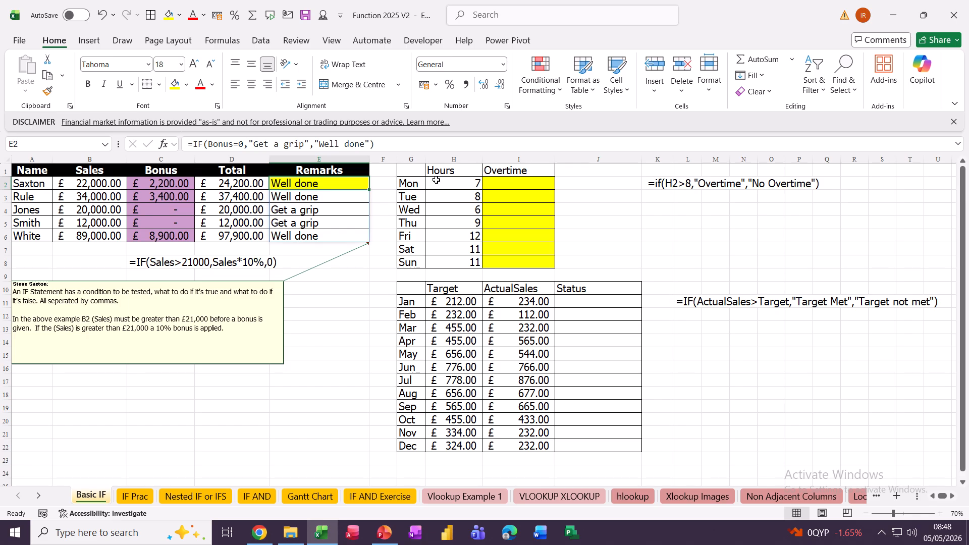
# - Enter =IF(H2>8,"Overtime","No Overtime") in cell I2 and fill the formula down the Overtime column to I8
pyautogui.click(503, 185)
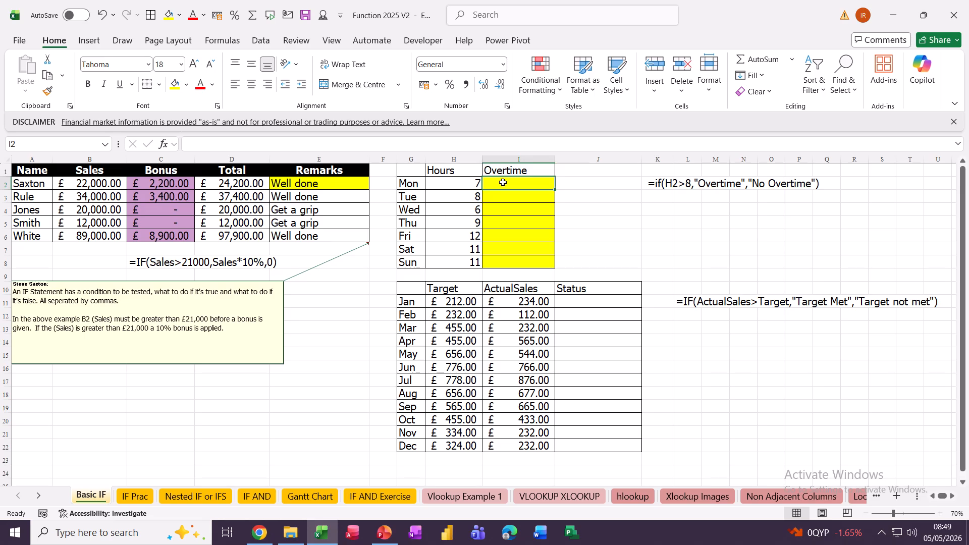
pyautogui.write('=if')
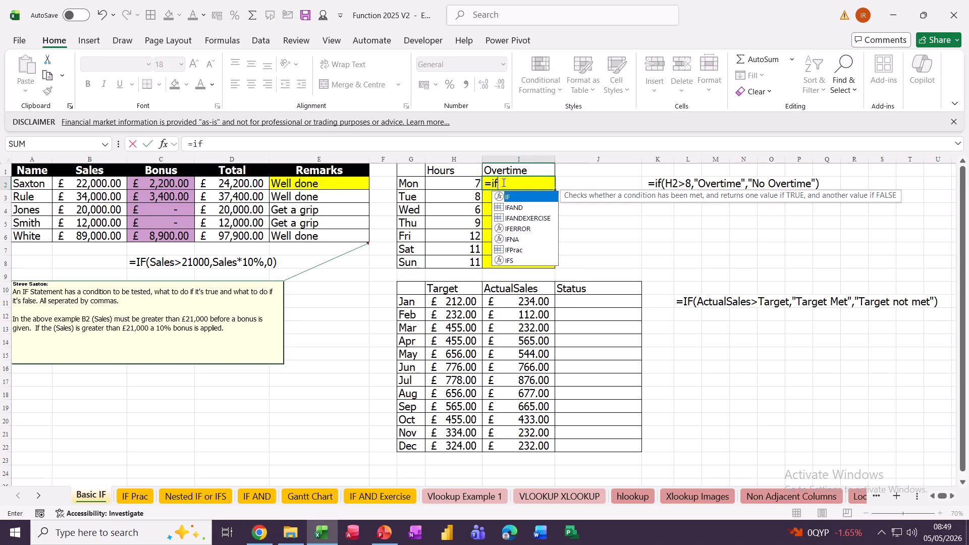
pyautogui.press('Tab')
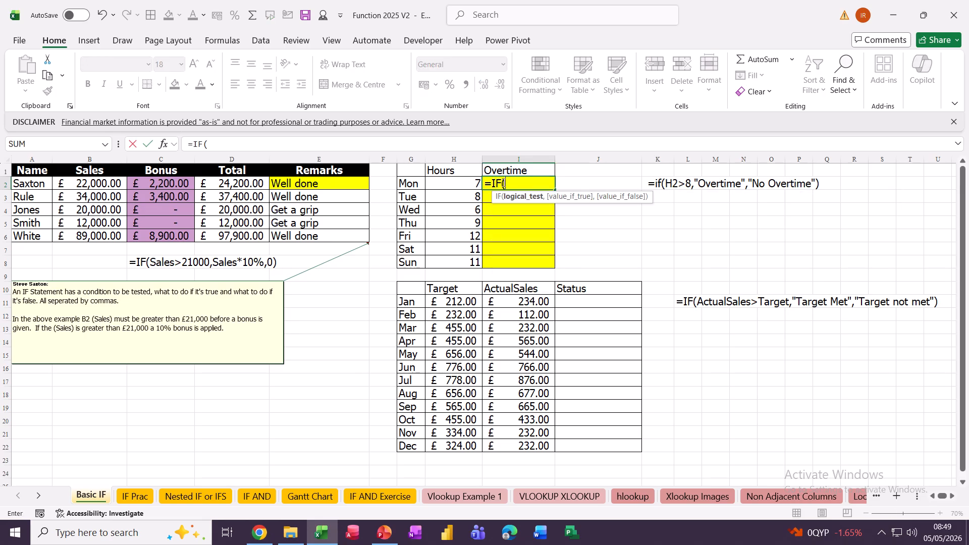
pyautogui.click(454, 183)
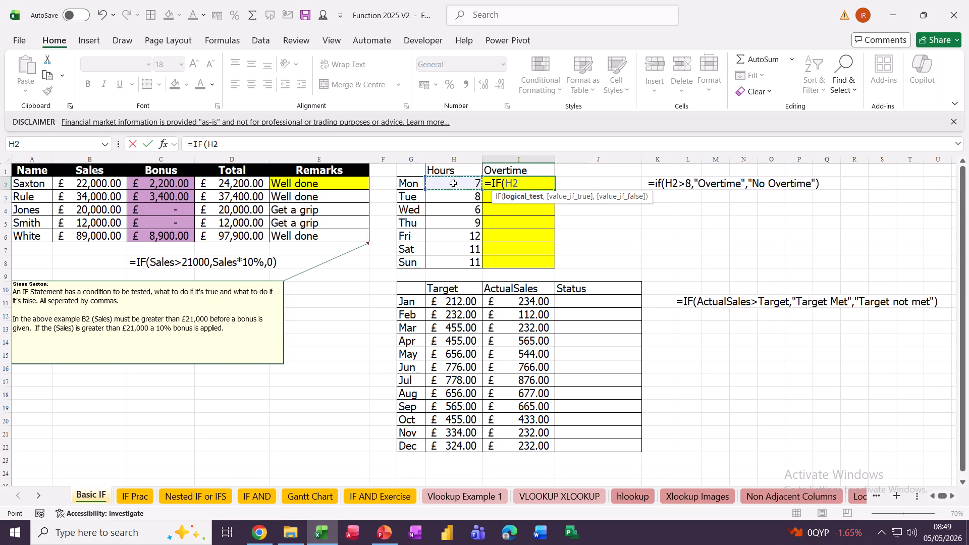
pyautogui.write('>8,"')
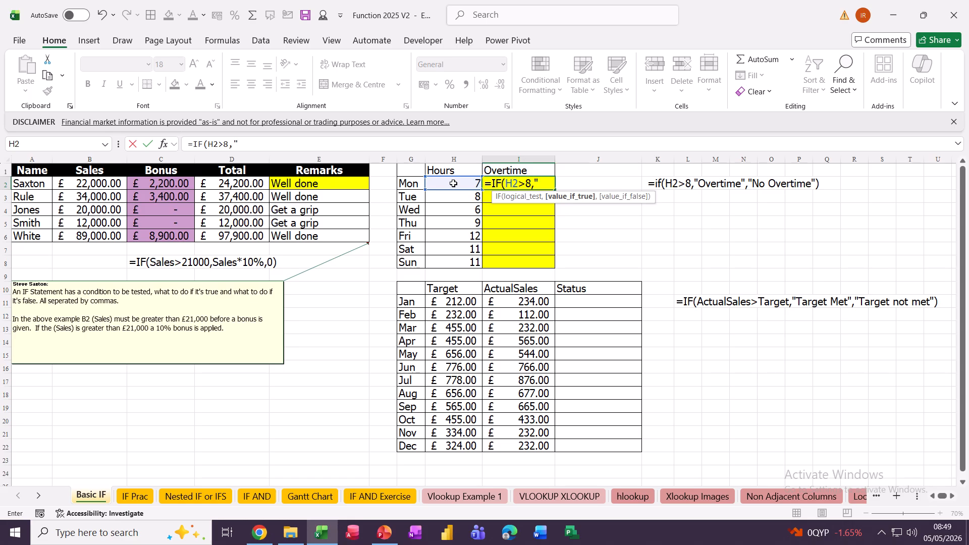
pyautogui.write('Overtime')
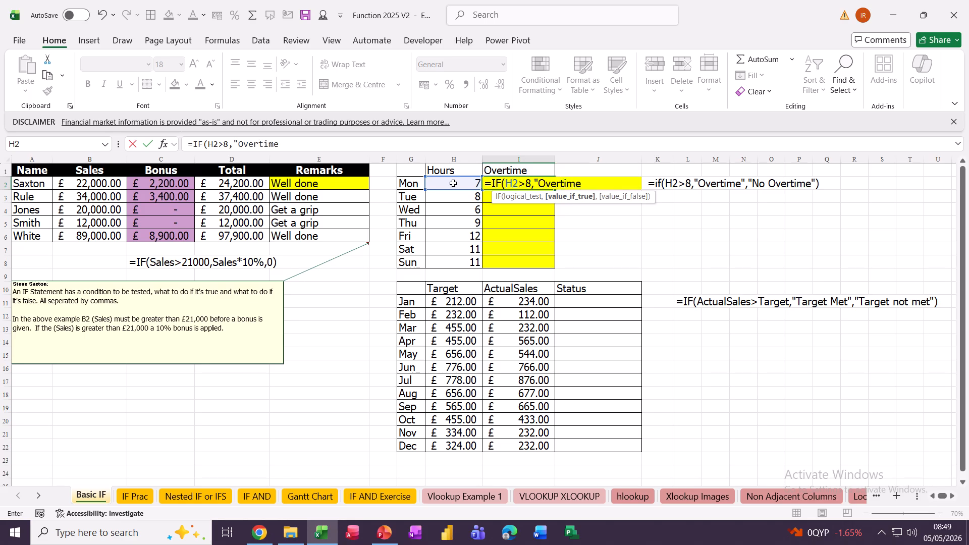
pyautogui.write('")')
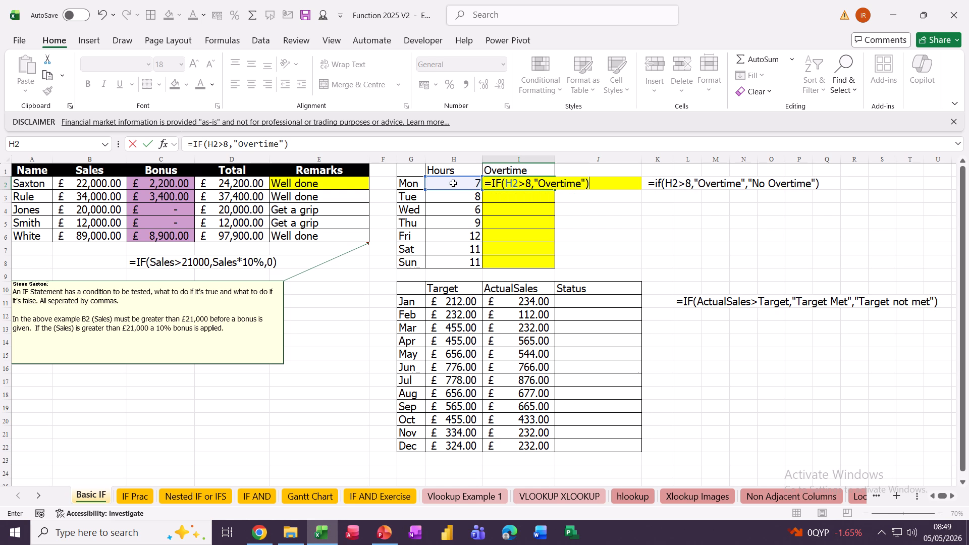
pyautogui.press('BackSpace')
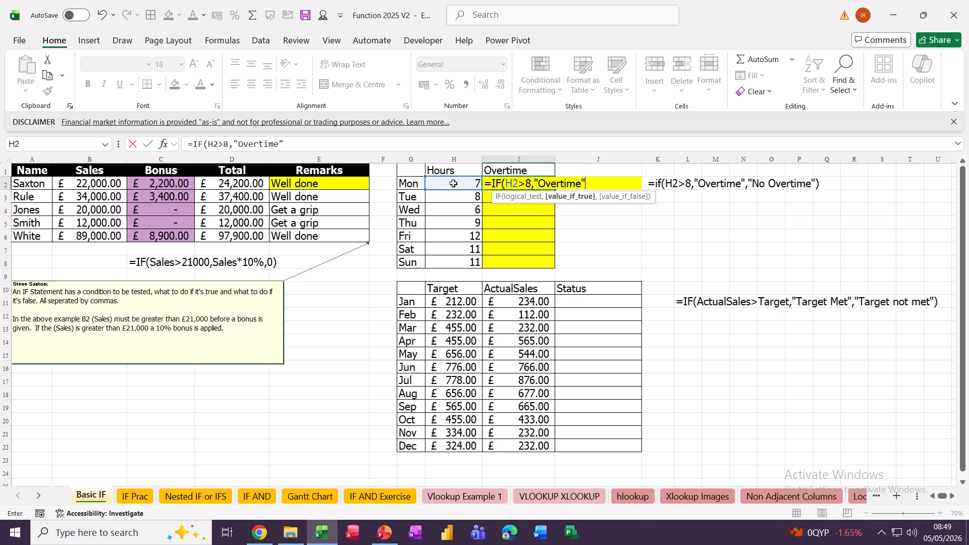
pyautogui.write(',')
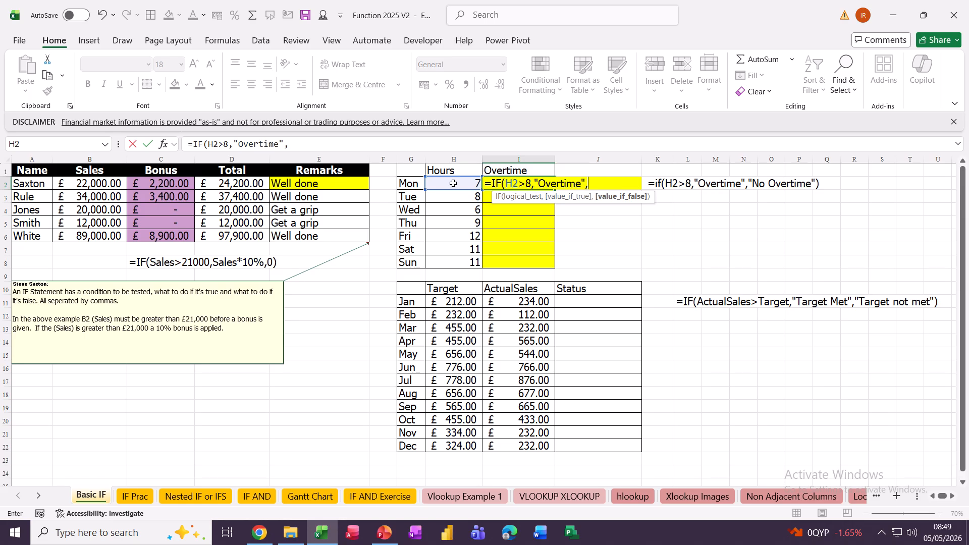
pyautogui.write('"No Overtime"')
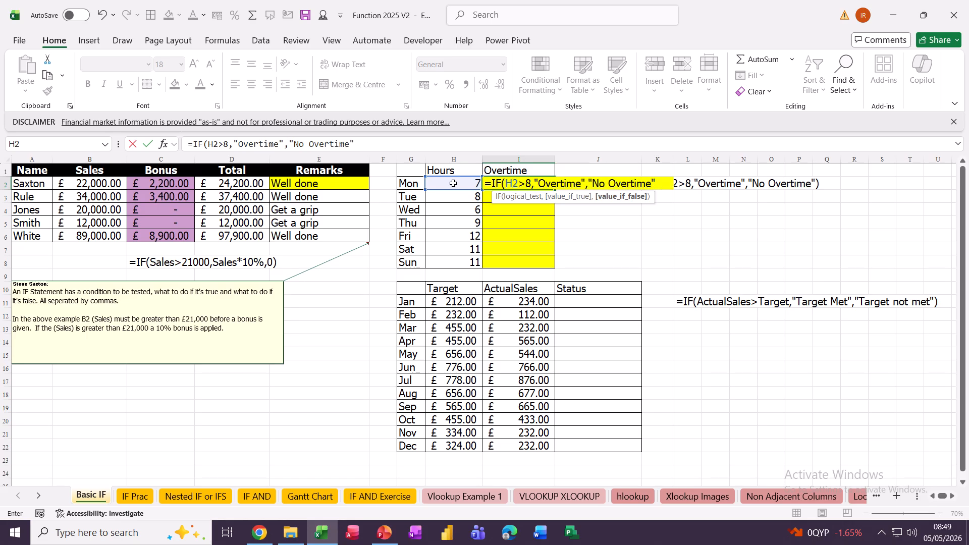
pyautogui.write(')')
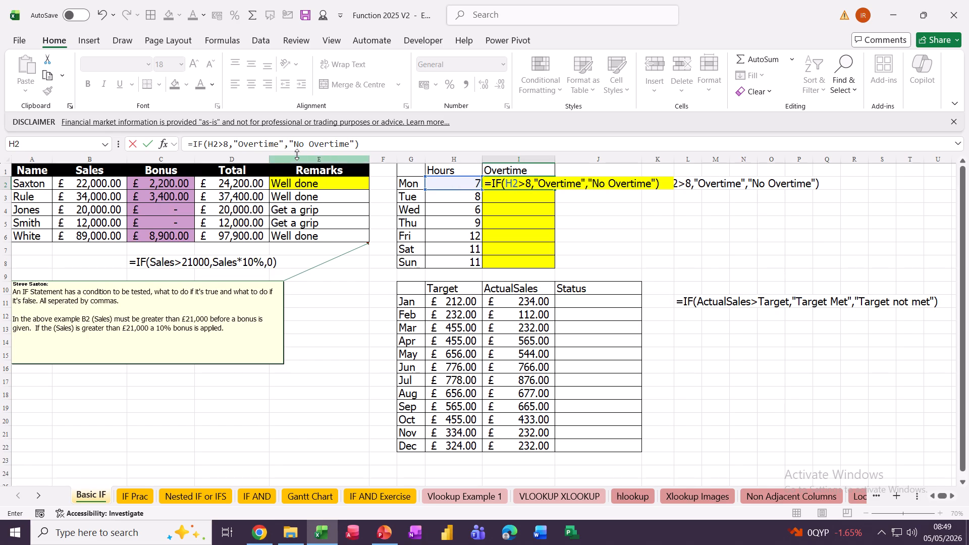
pyautogui.click(148, 144)
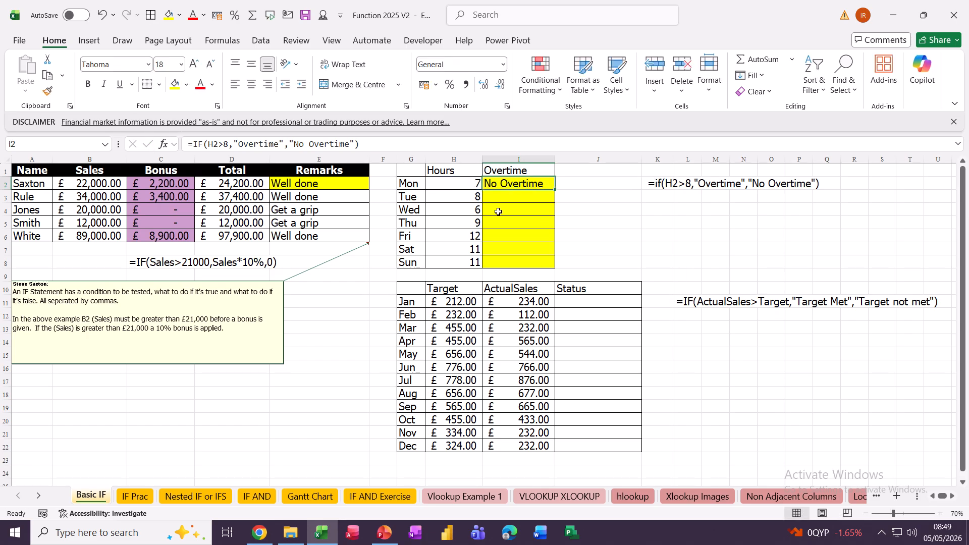
pyautogui.moveTo(557, 188); pyautogui.dragTo(554, 264)
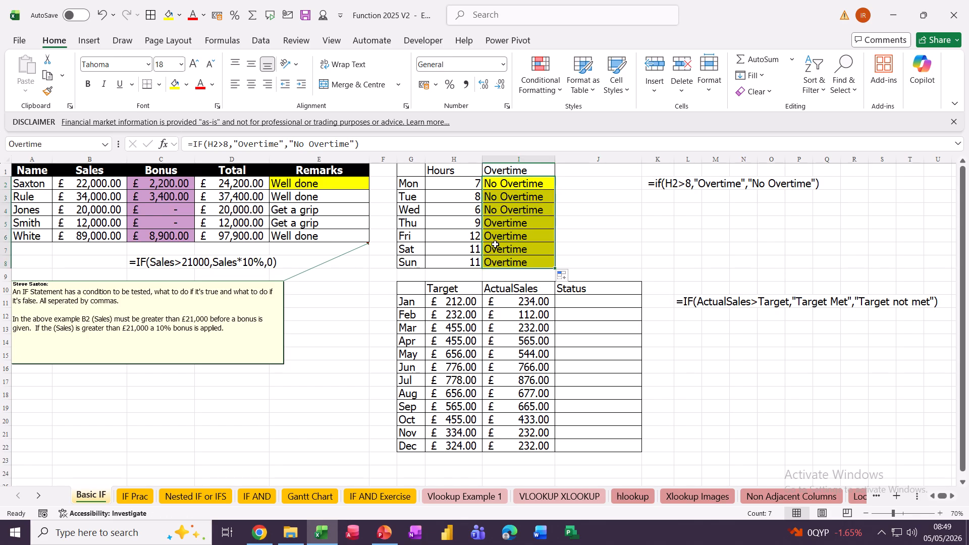
# - Check the named ranges H11:H22 and I11:I22, and enter =IF(ActualSales>=Target,"Target Met","Target not met") in J11 of the Status column
pyautogui.moveTo(449, 302); pyautogui.dragTo(458, 447)
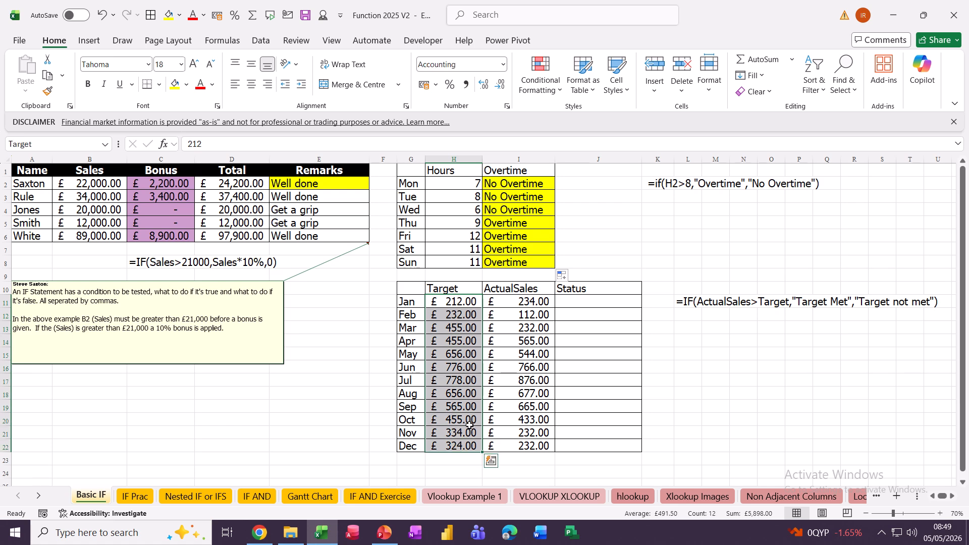
pyautogui.moveTo(506, 306); pyautogui.dragTo(515, 447)
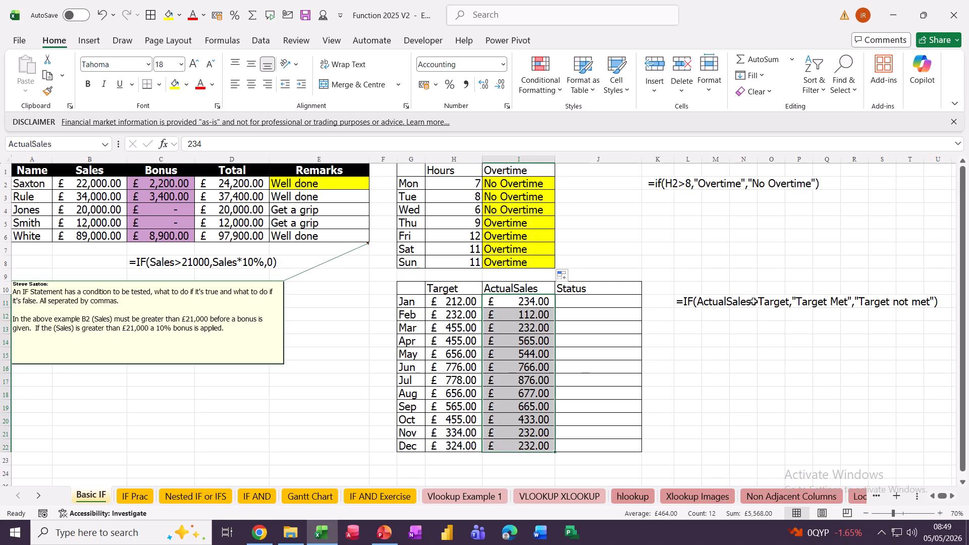
pyautogui.click(579, 301)
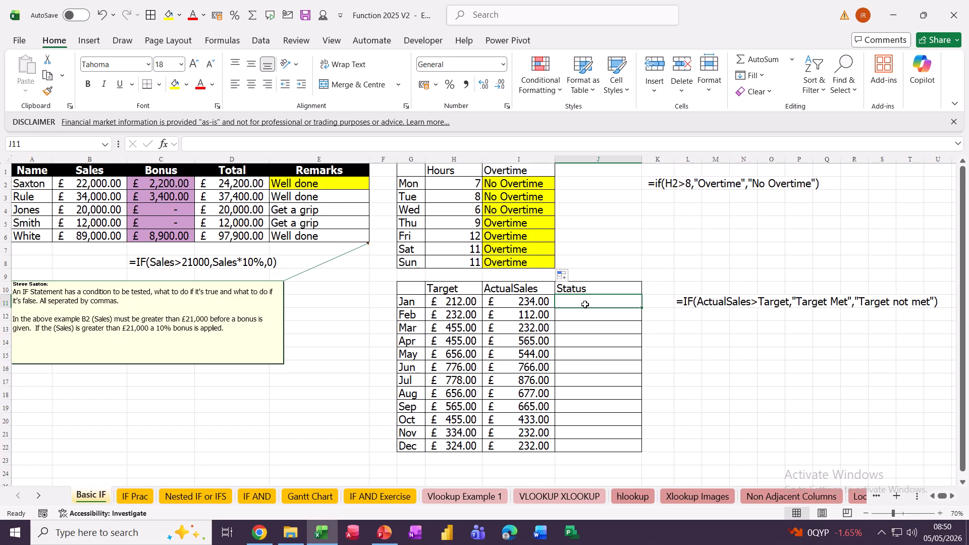
pyautogui.write('=')
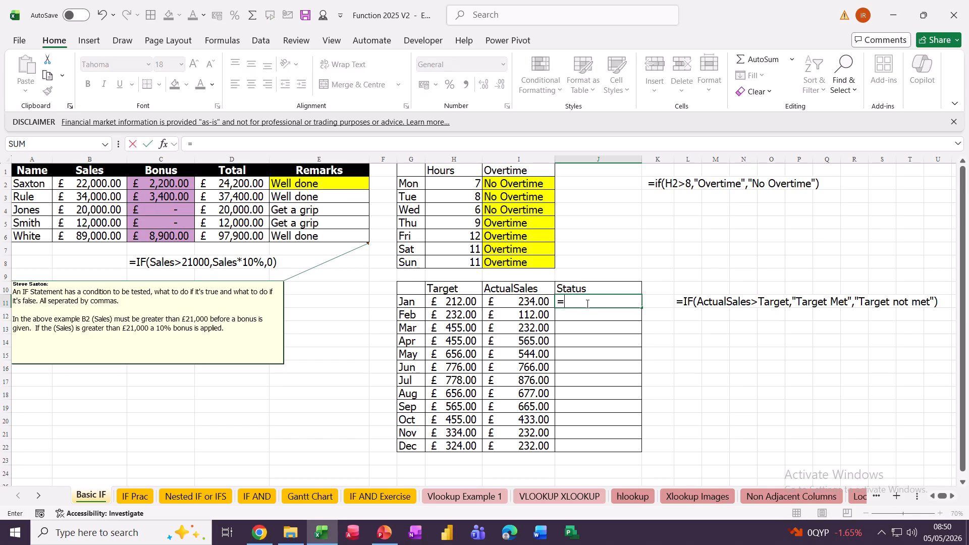
pyautogui.write('IF(')
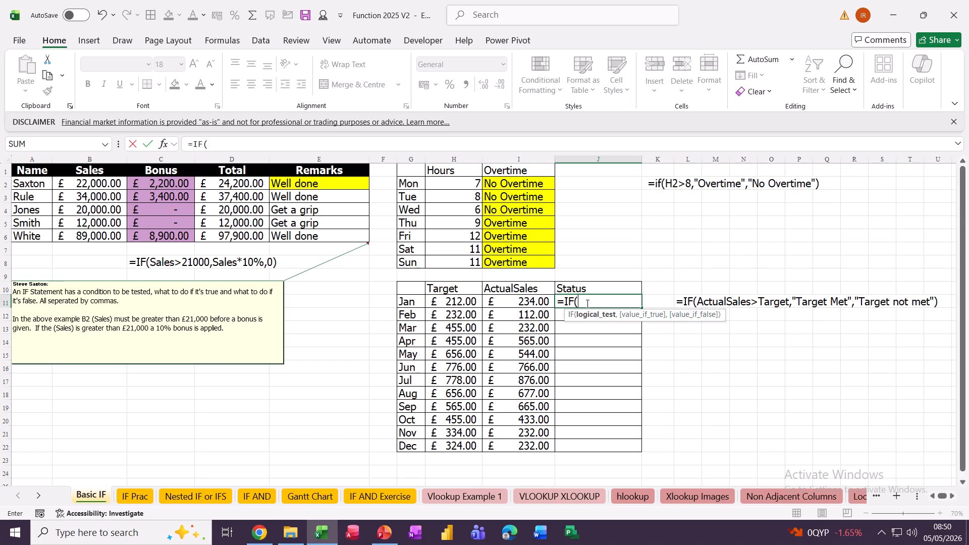
pyautogui.write('ac')
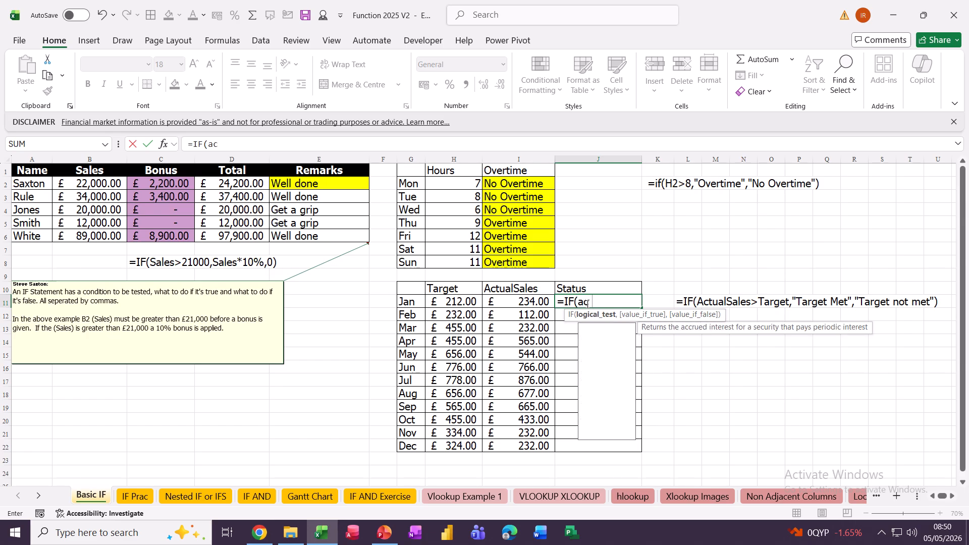
pyautogui.write('tualsale')
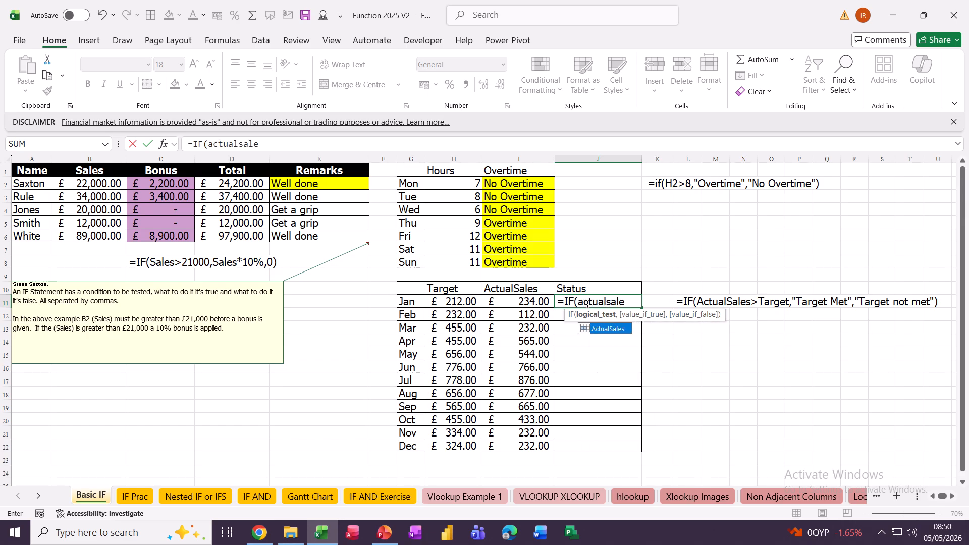
pyautogui.write('s>=')
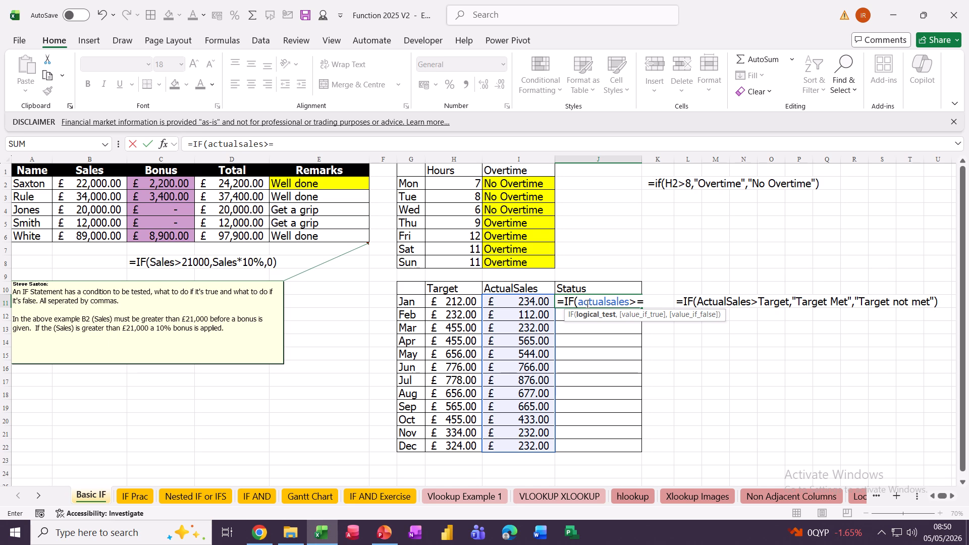
pyautogui.write('target')
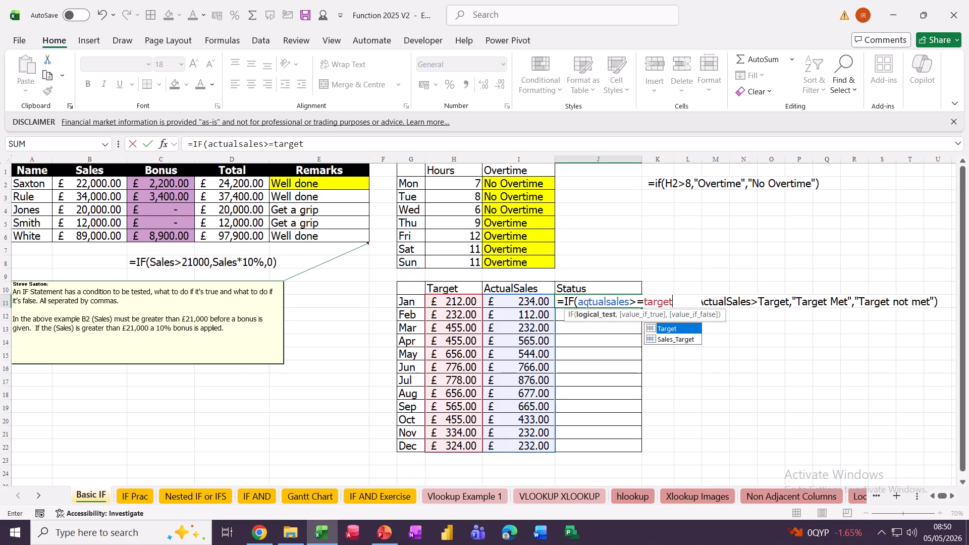
pyautogui.write(',')
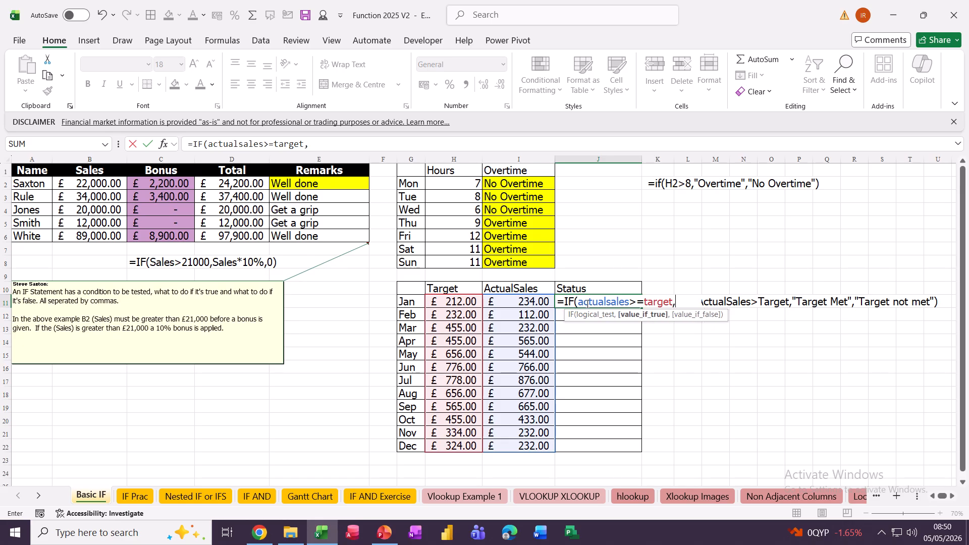
pyautogui.write('"Target Met')
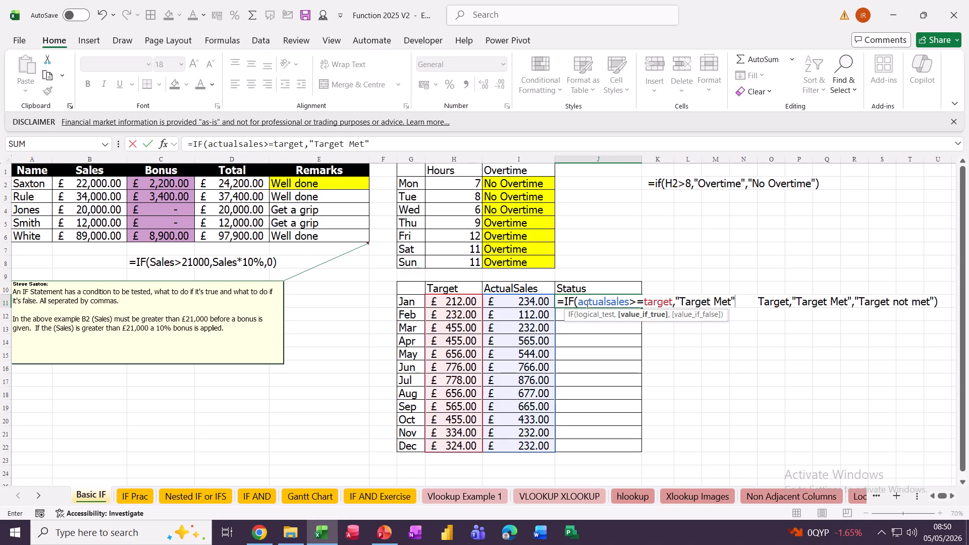
pyautogui.write('","')
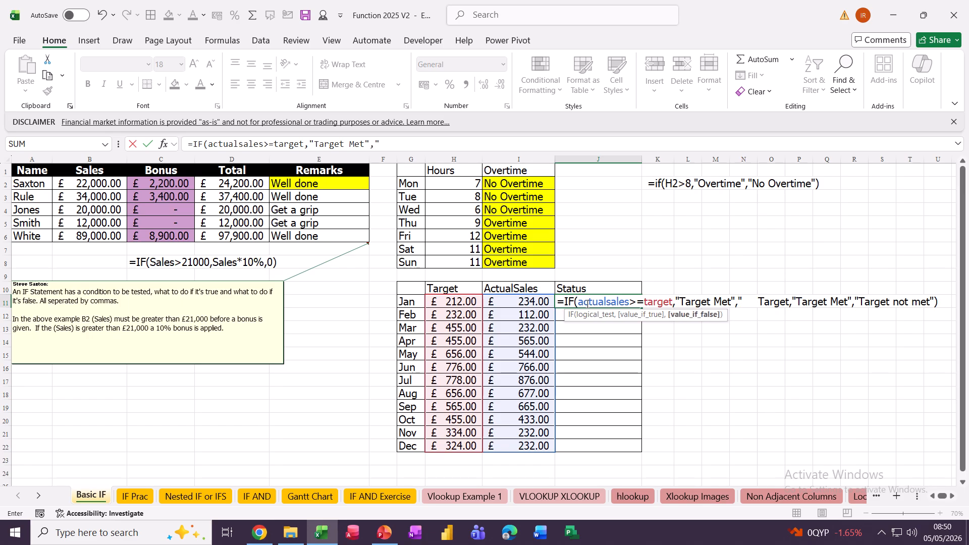
pyautogui.write('Target ')
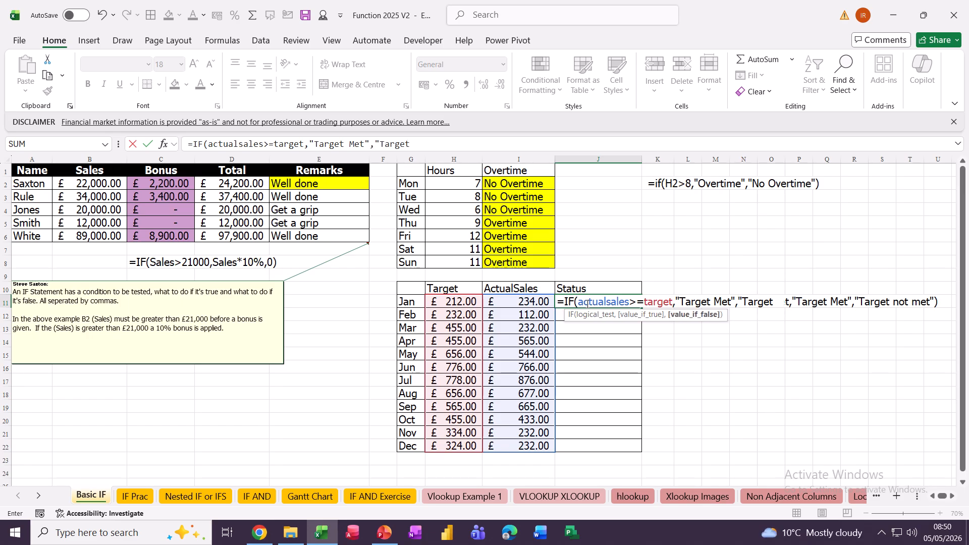
pyautogui.write('not met"')
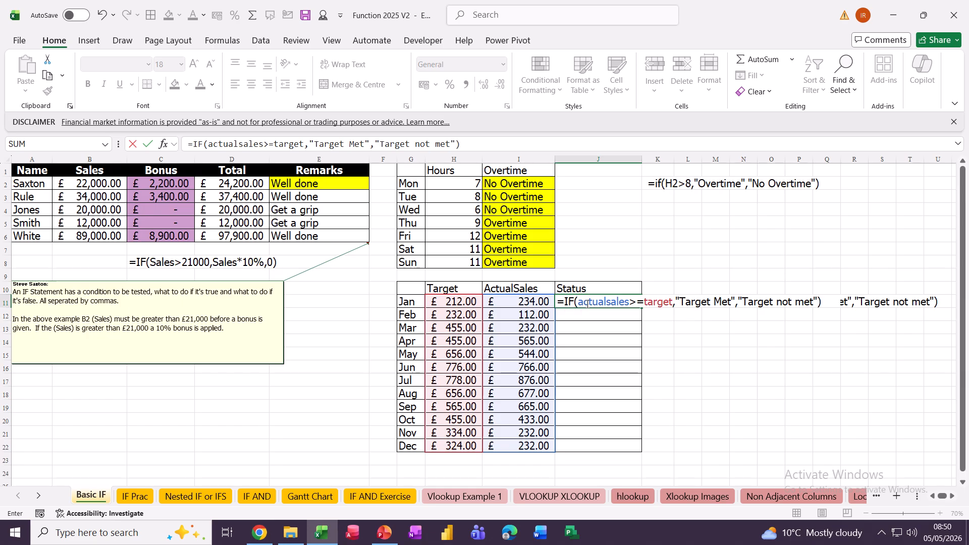
pyautogui.write(')')
pyautogui.click(145, 145)
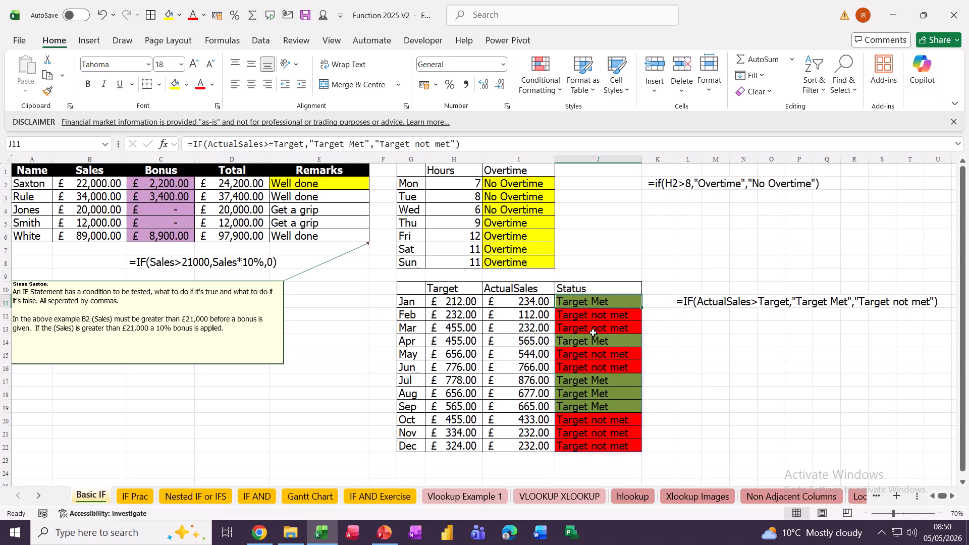
# - Review the conditional formatting rules for the Status column, inspecting the definition of the "Target not Met" rule
pyautogui.click(545, 85)
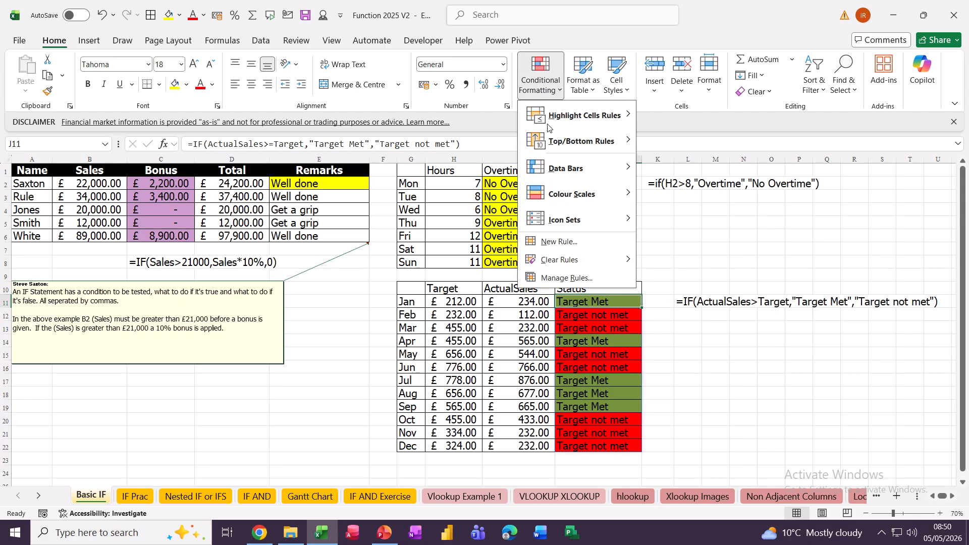
pyautogui.click(558, 278)
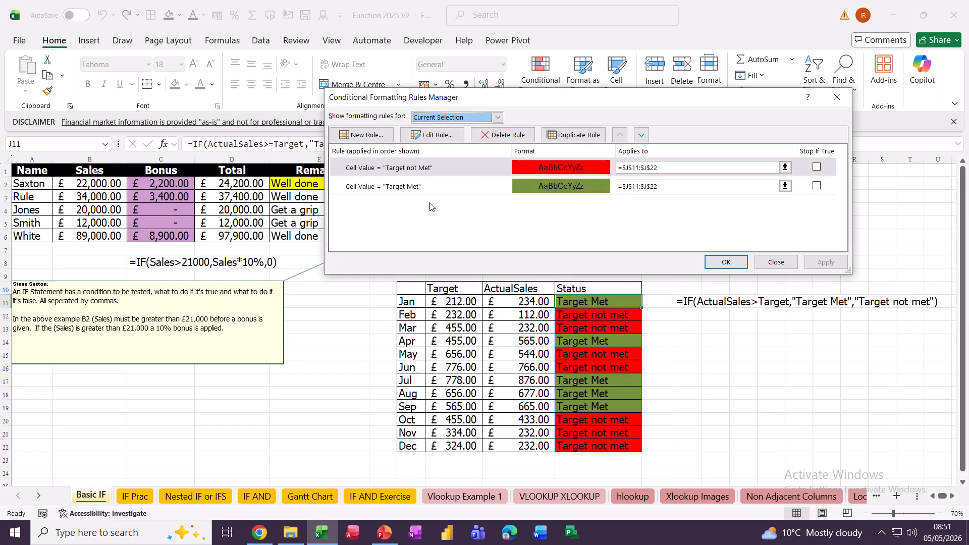
pyautogui.click(399, 175)
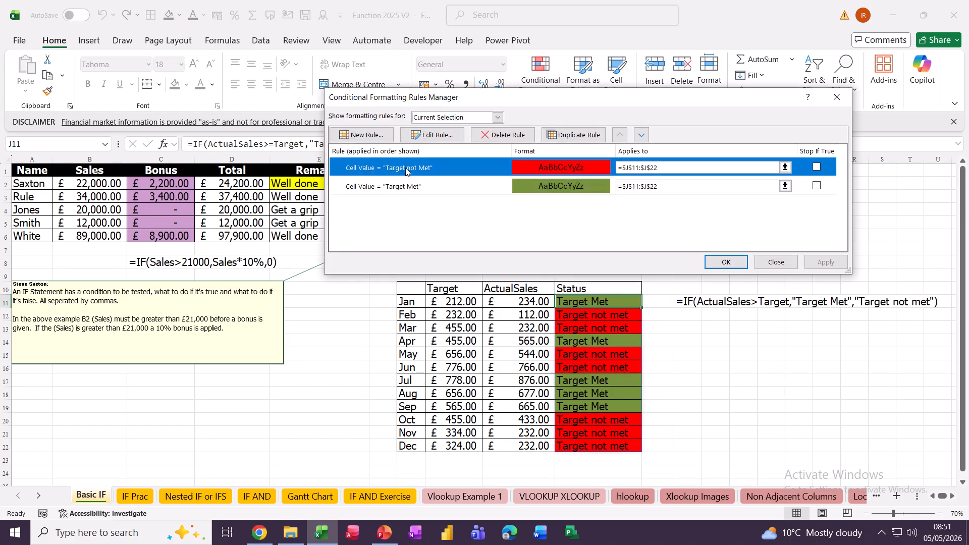
pyautogui.click(432, 135)
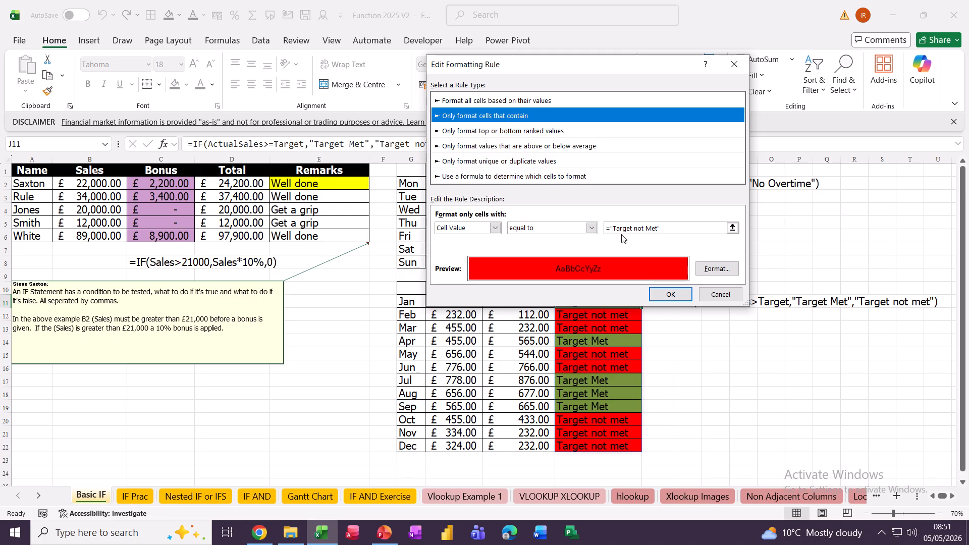
pyautogui.click(714, 299)
pyautogui.click(725, 262)
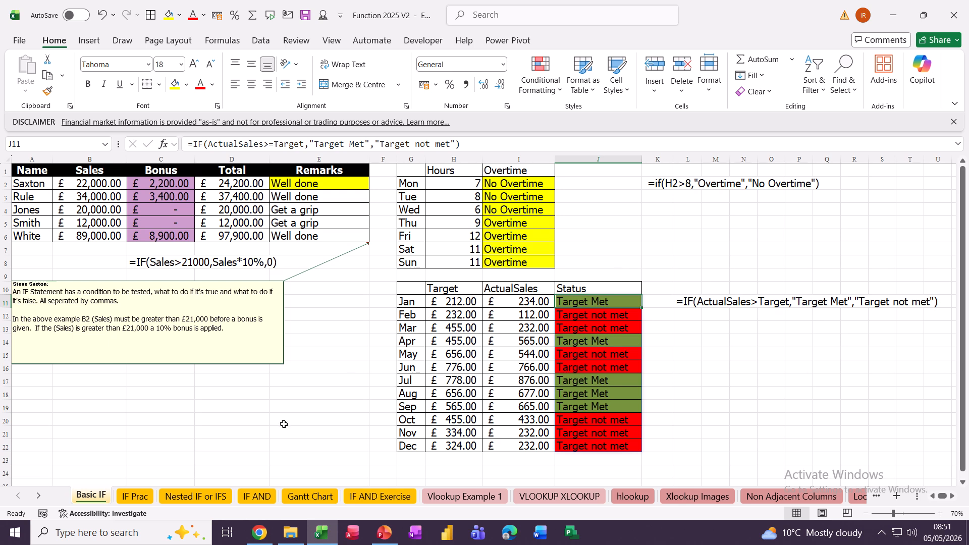
# - On the IF Prac sheet, enter =IF(C2>B2,"Increase","Decrease") in cell D2 of the Status column
pyautogui.click(136, 497)
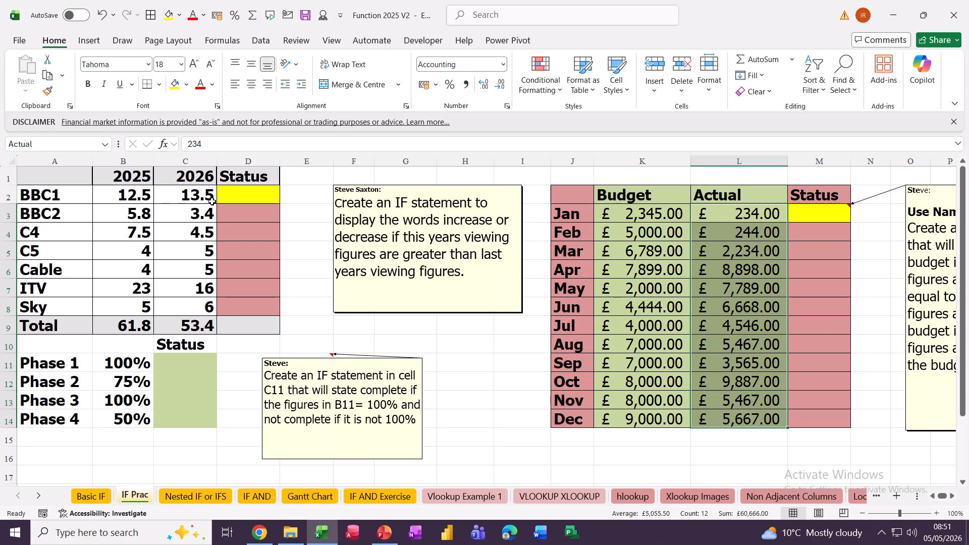
pyautogui.click(242, 198)
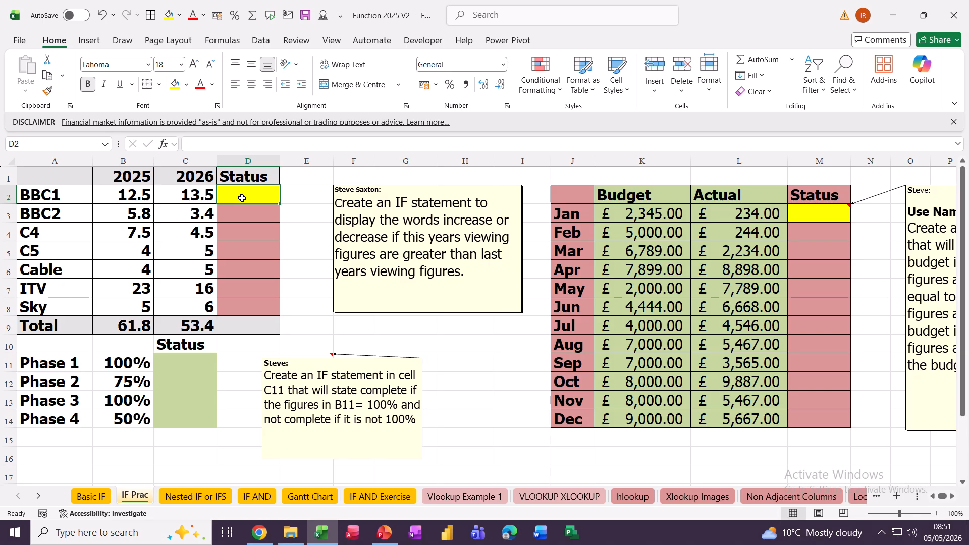
pyautogui.write('=if(')
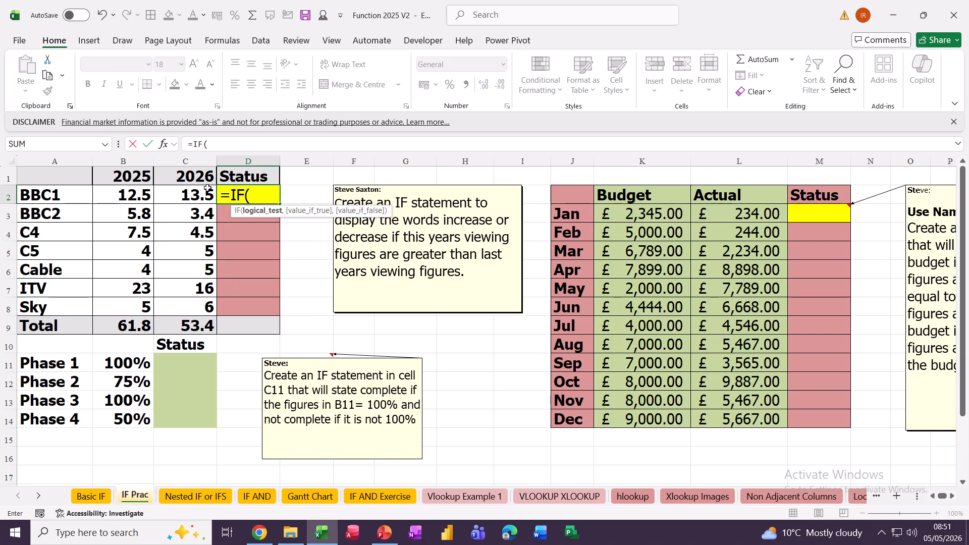
pyautogui.click(186, 196)
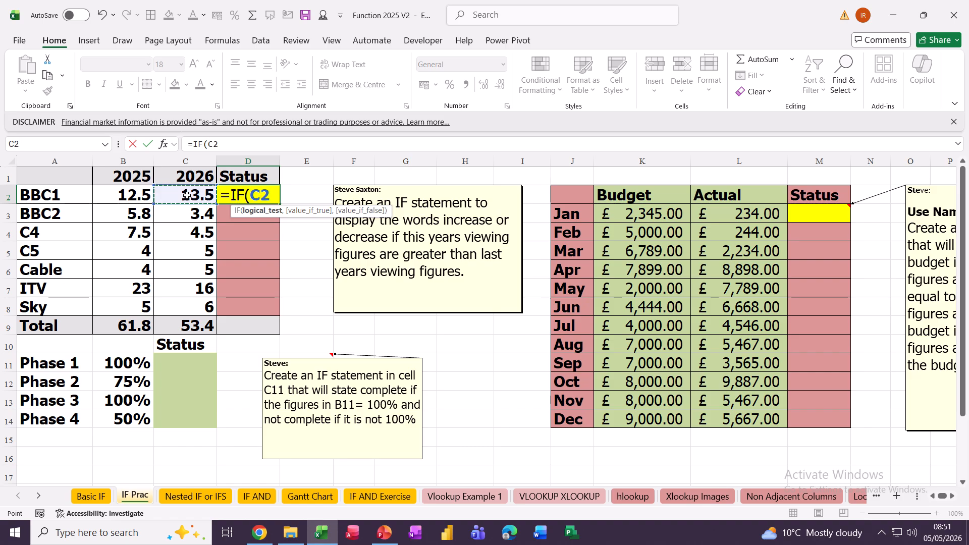
pyautogui.write('>')
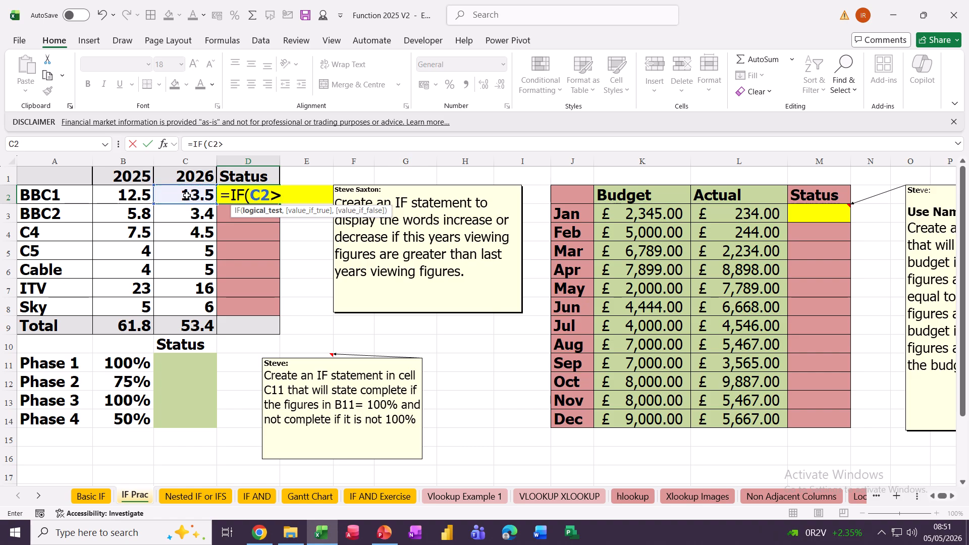
pyautogui.click(110, 192)
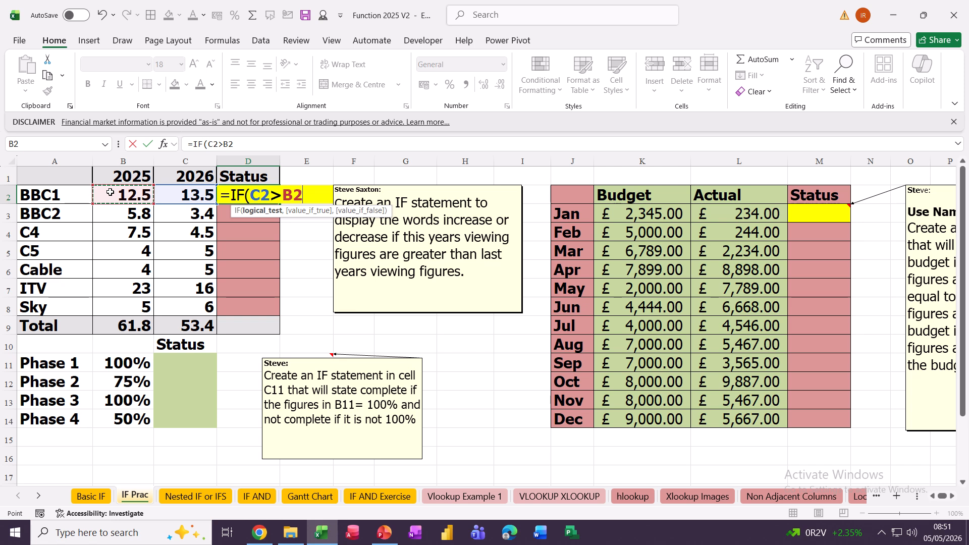
pyautogui.write(',')
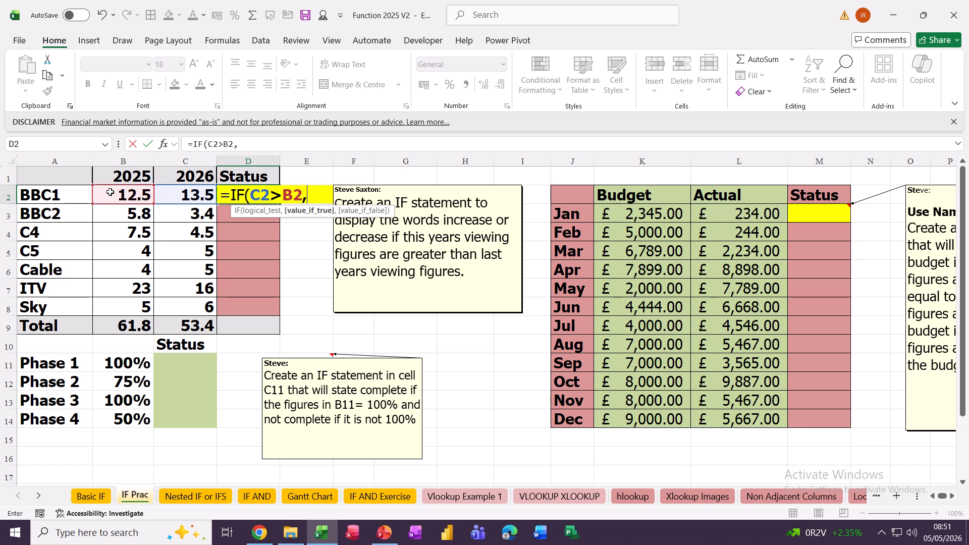
pyautogui.write('"In')
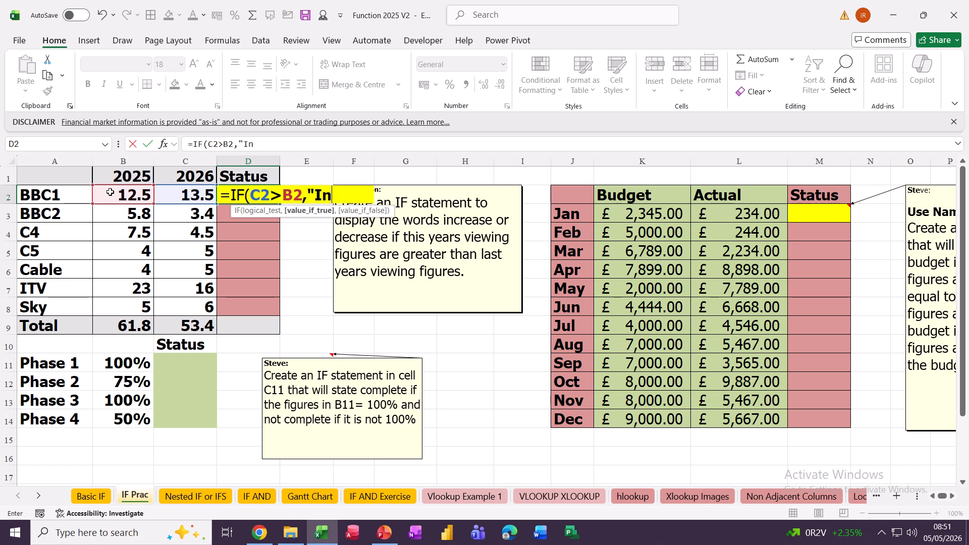
pyautogui.write('crease"')
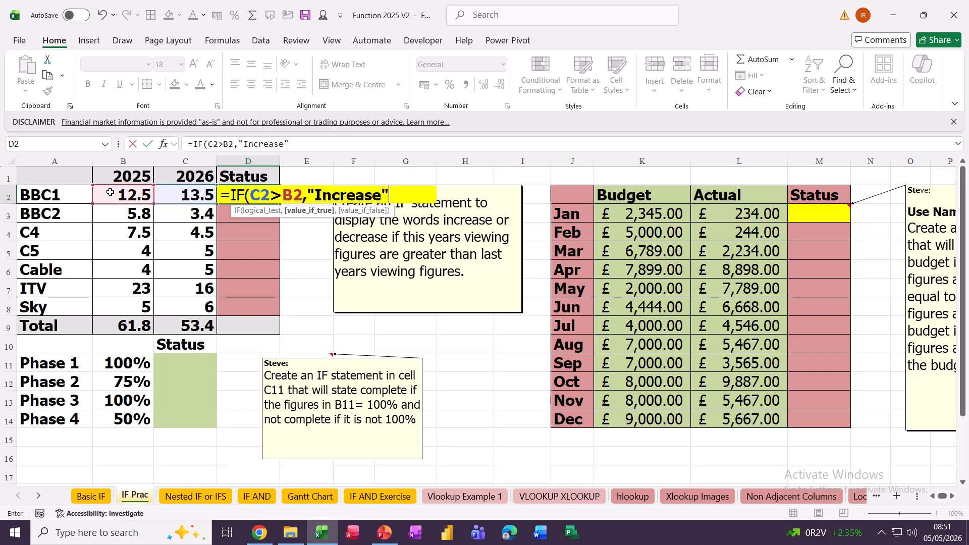
pyautogui.write(',')
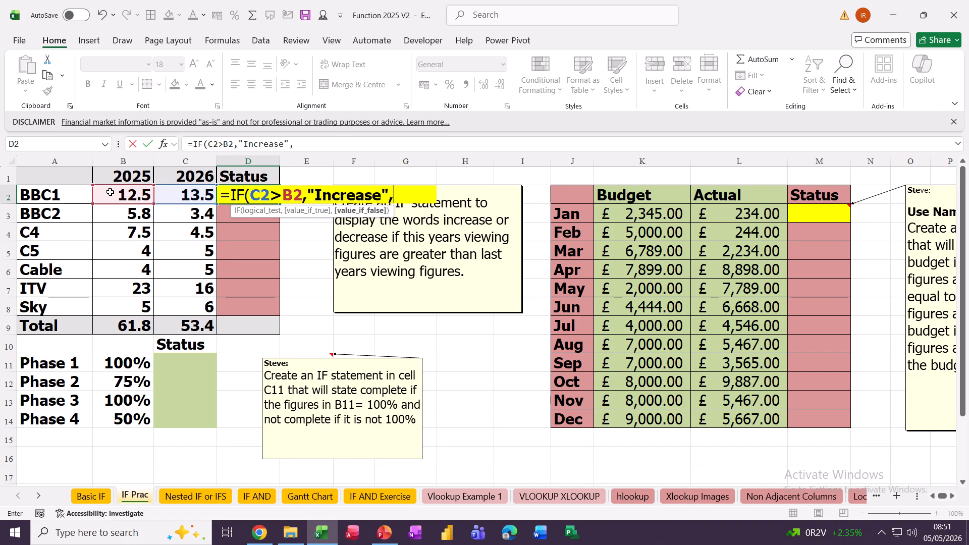
pyautogui.write('"Decrease"')
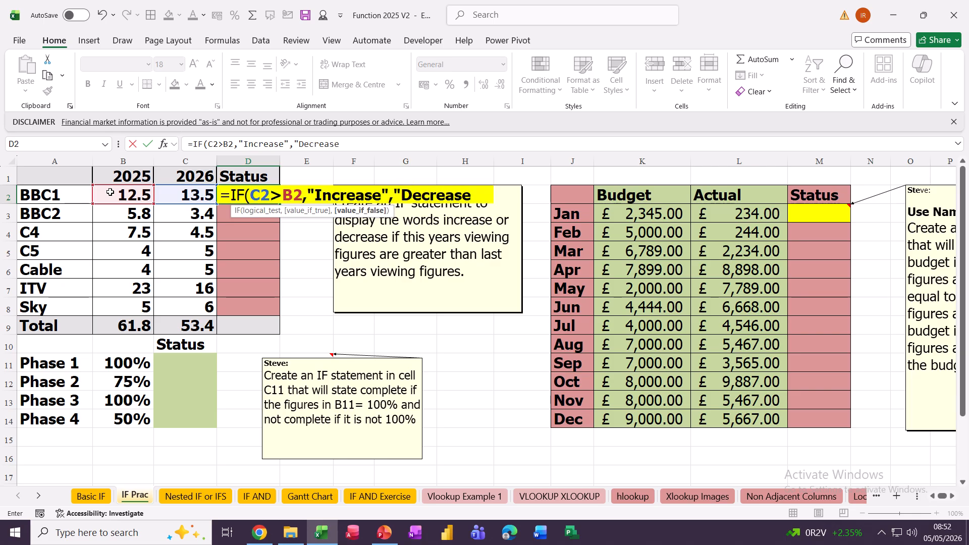
pyautogui.write(')')
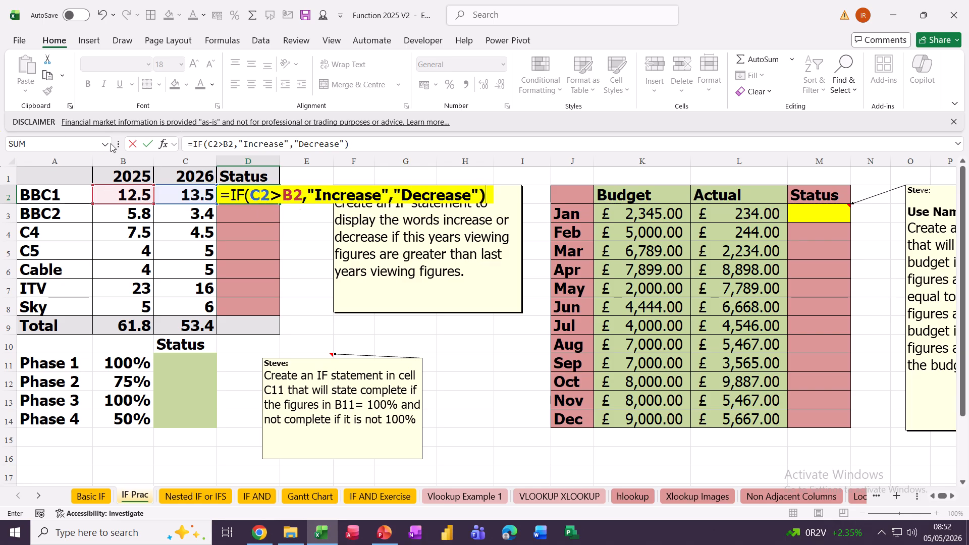
pyautogui.click(148, 144)
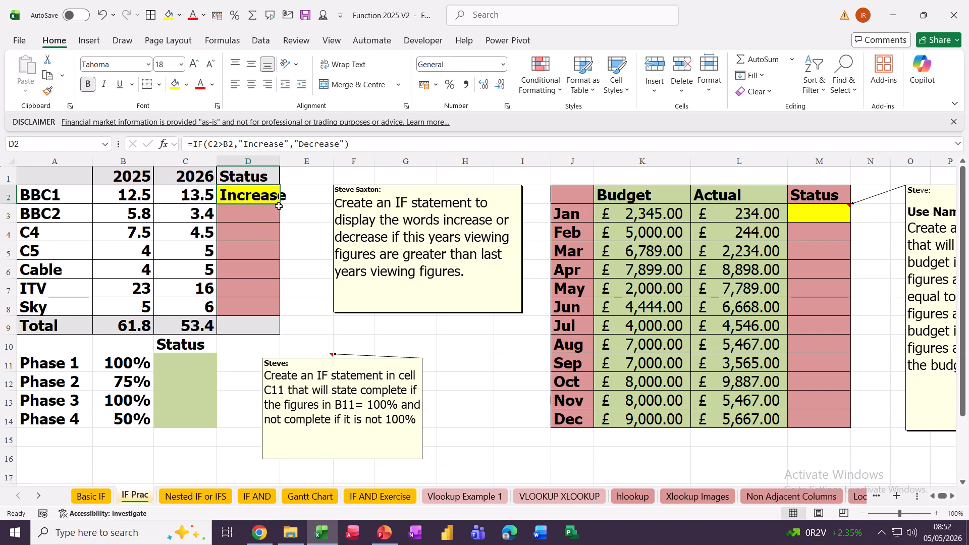
# - Fill the D2 formula down to D8 and autofit the width of column D
pyautogui.moveTo(279, 204); pyautogui.dragTo(286, 316)
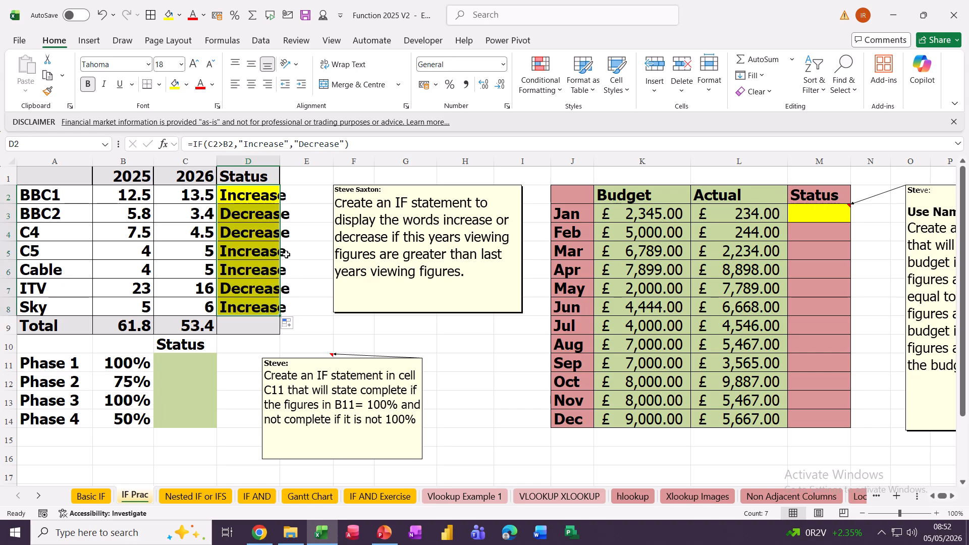
pyautogui.doubleClick(280, 161)
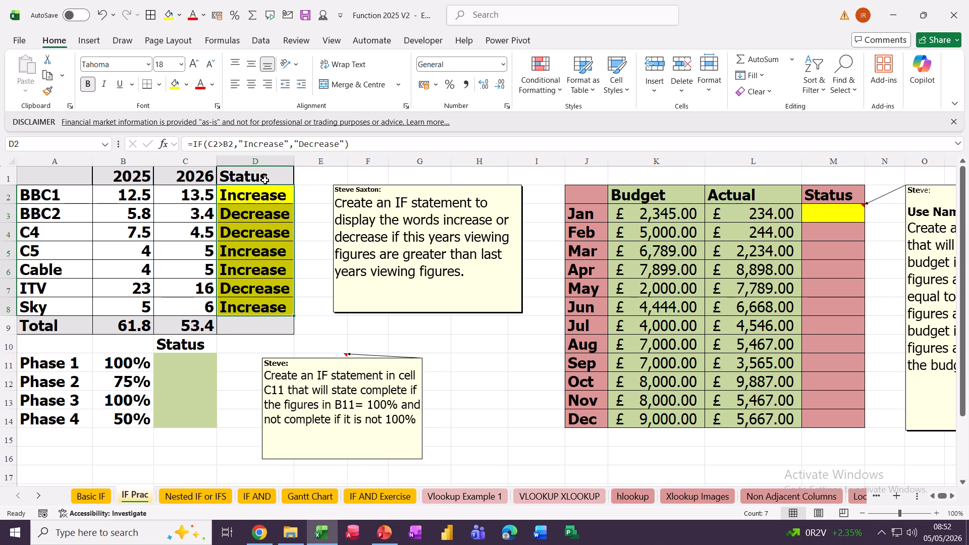
# - Enter =IF(B11=100%,"Complete","Not Complete") in C11 and fill the formula down to C14 for all four phases
pyautogui.click(172, 362)
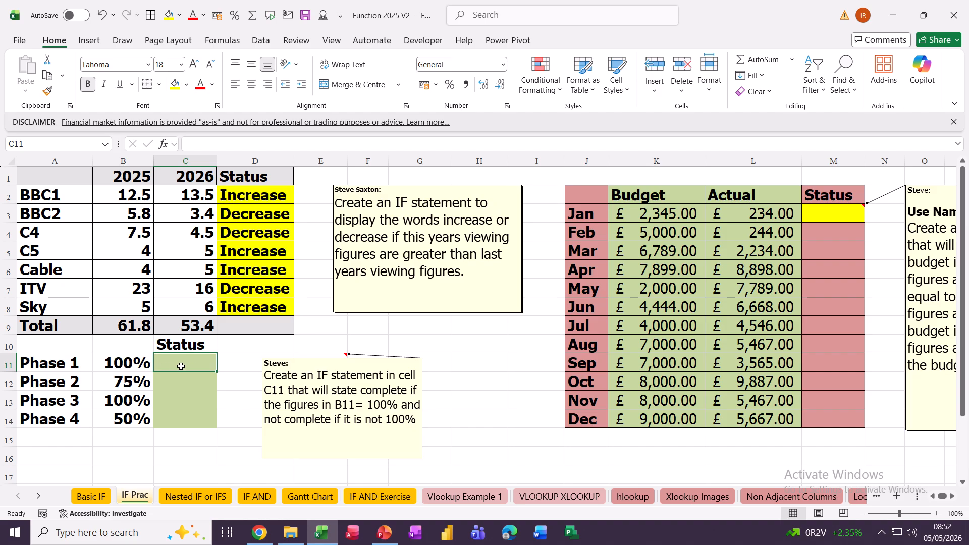
pyautogui.write('=if')
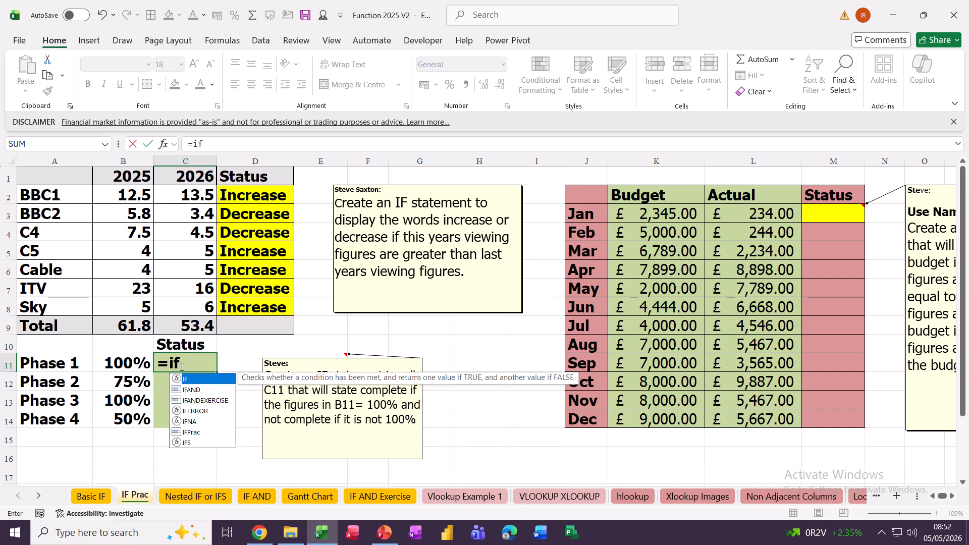
pyautogui.press('Tab')
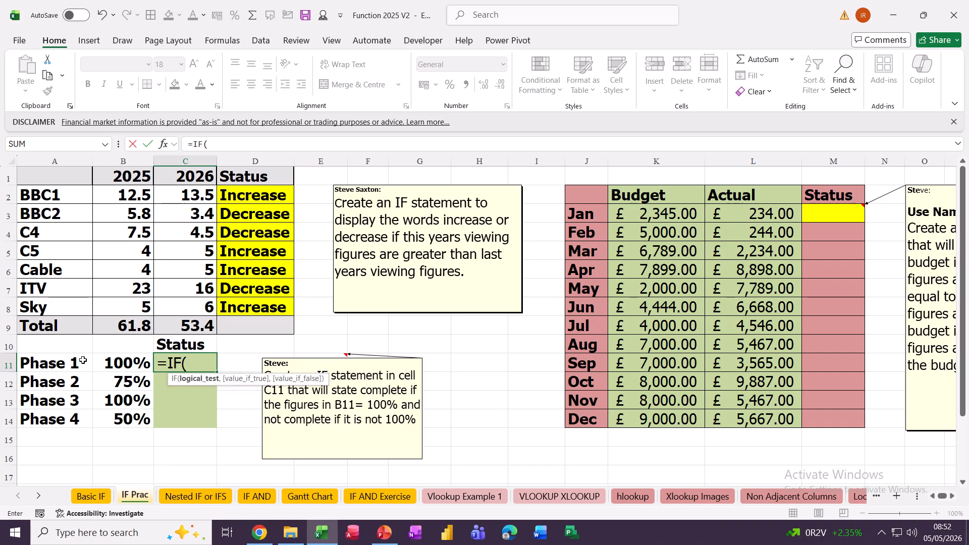
pyautogui.click(116, 362)
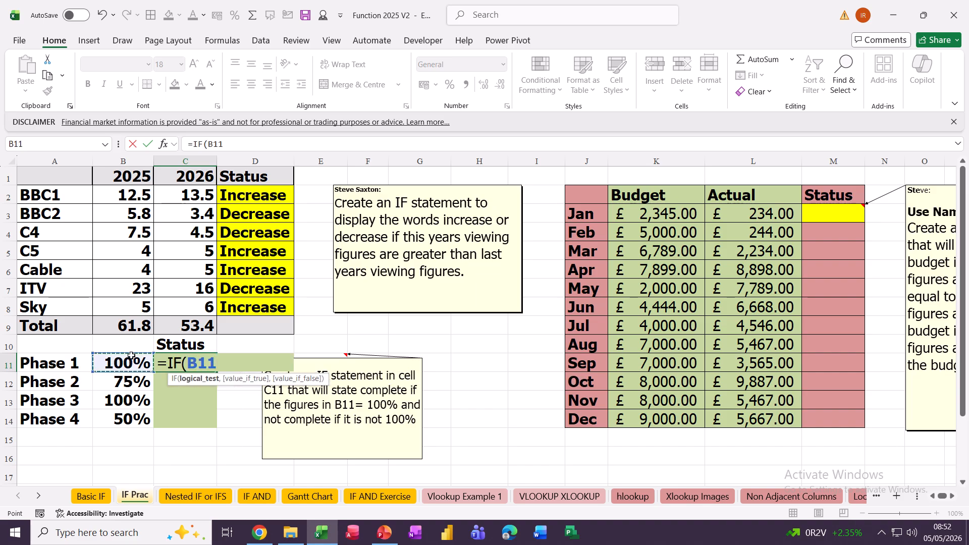
pyautogui.write('=100')
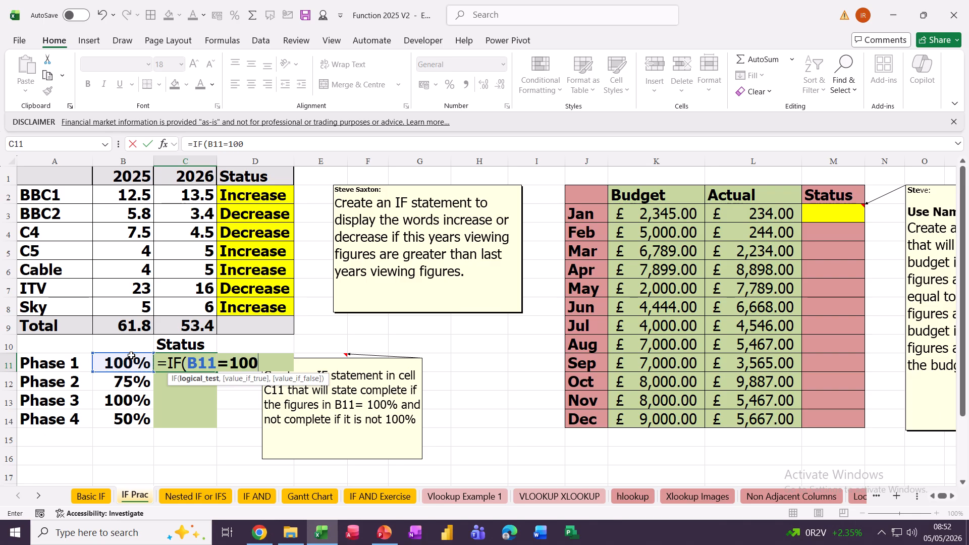
pyautogui.write('%')
pyautogui.write(',"Co')
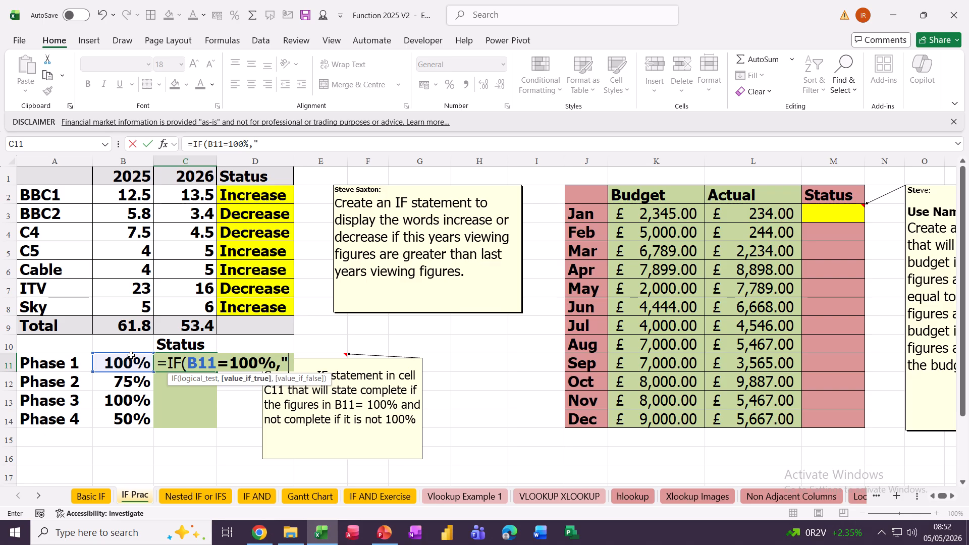
pyautogui.write('m')
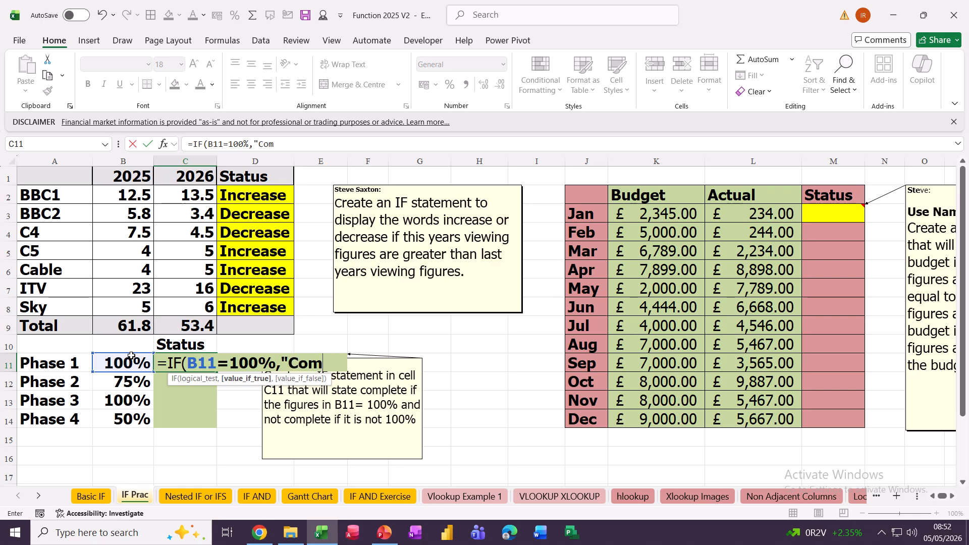
pyautogui.write('plete"')
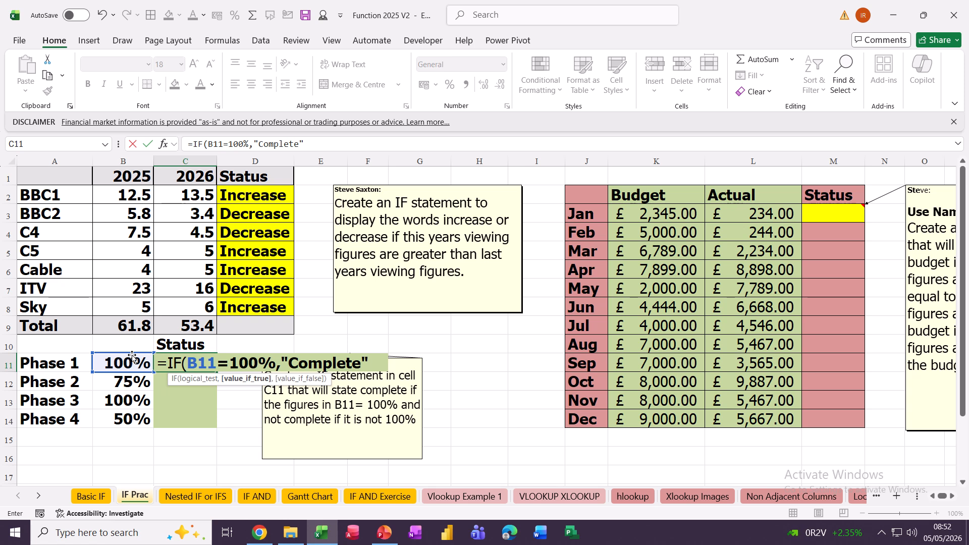
pyautogui.write(',')
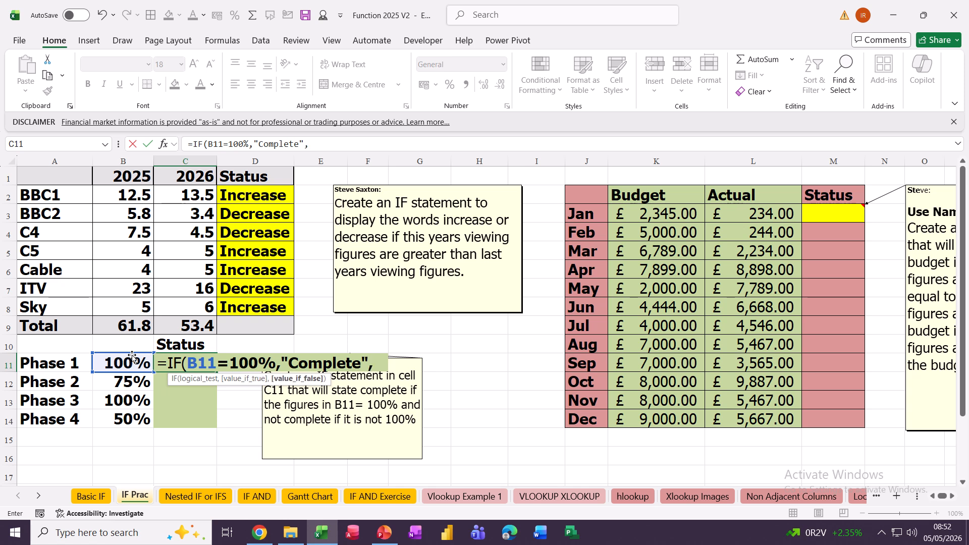
pyautogui.write('"Not Comp')
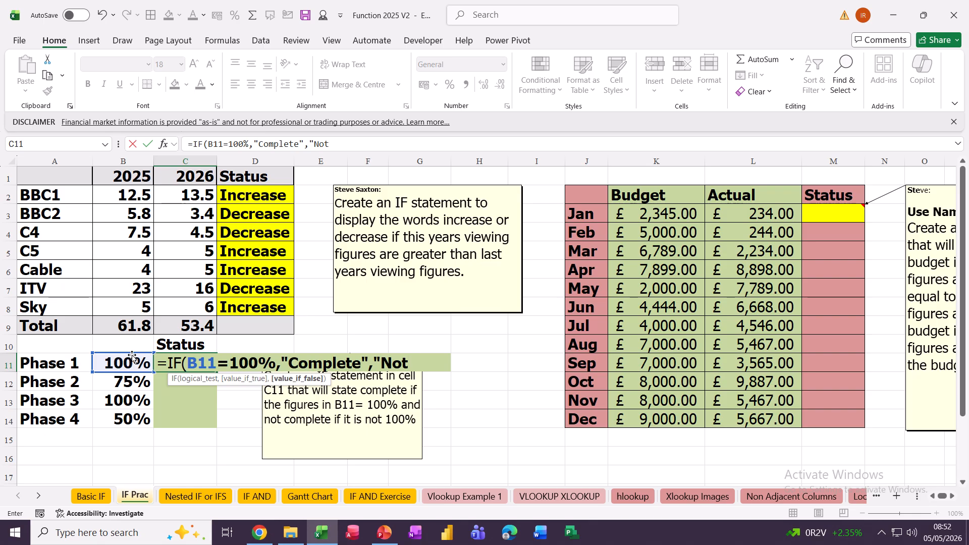
pyautogui.write('lete')
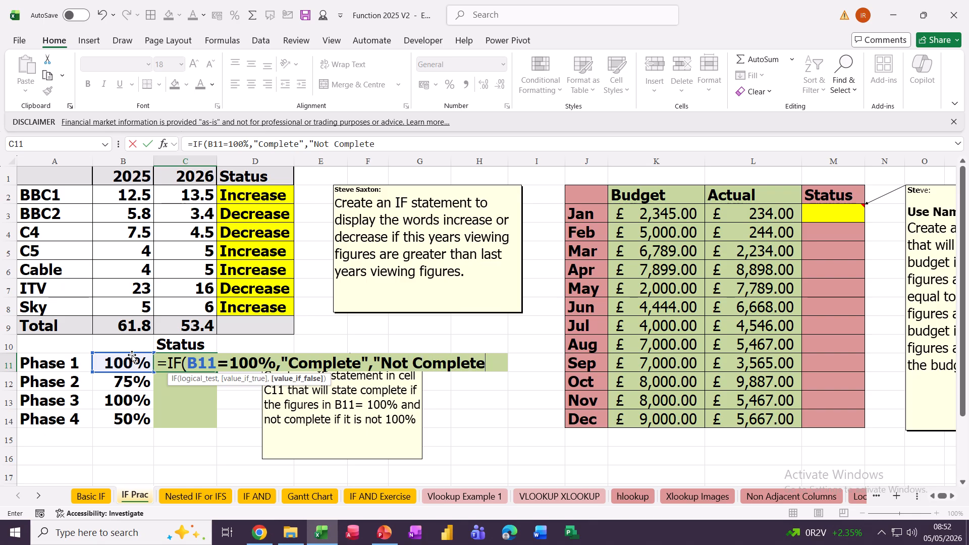
pyautogui.write('")')
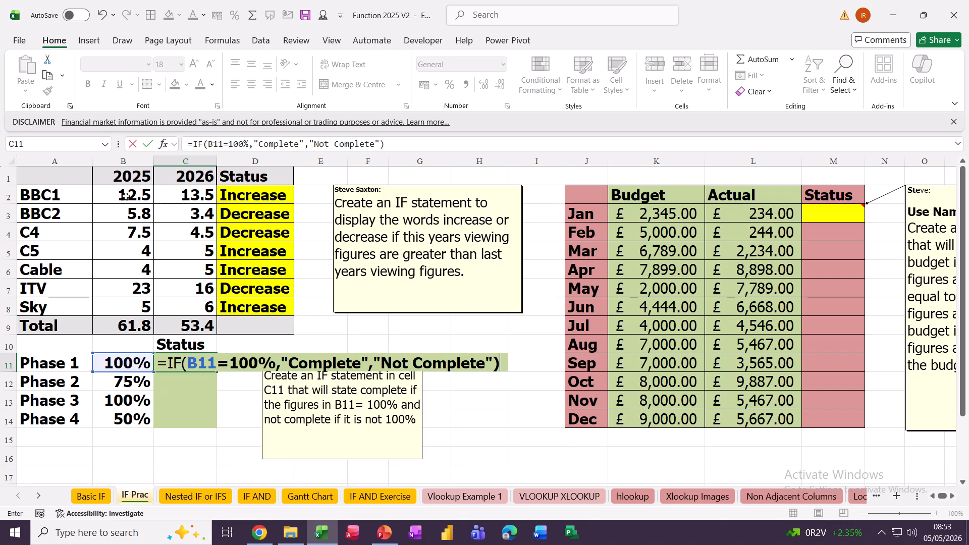
pyautogui.hotkey('ctrl', 'Return')
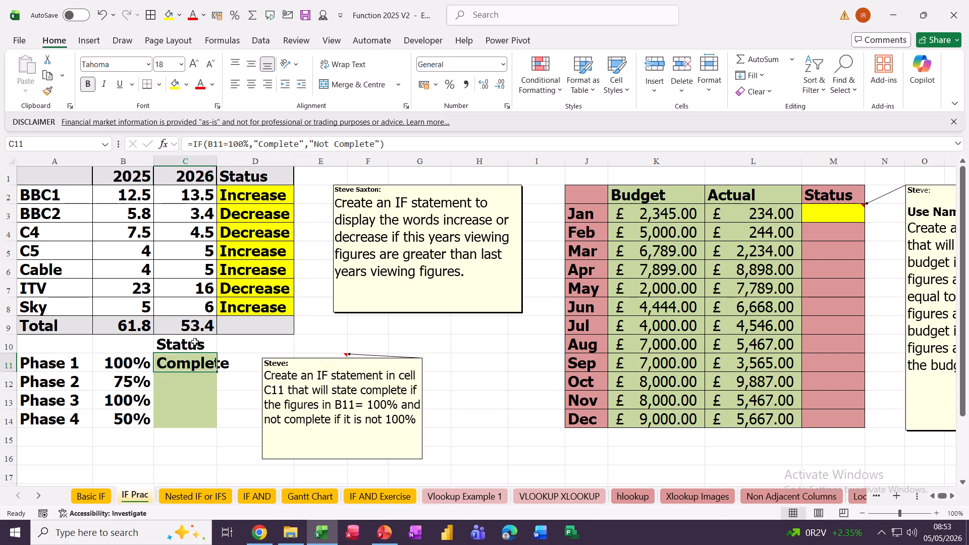
pyautogui.moveTo(217, 372); pyautogui.dragTo(218, 424)
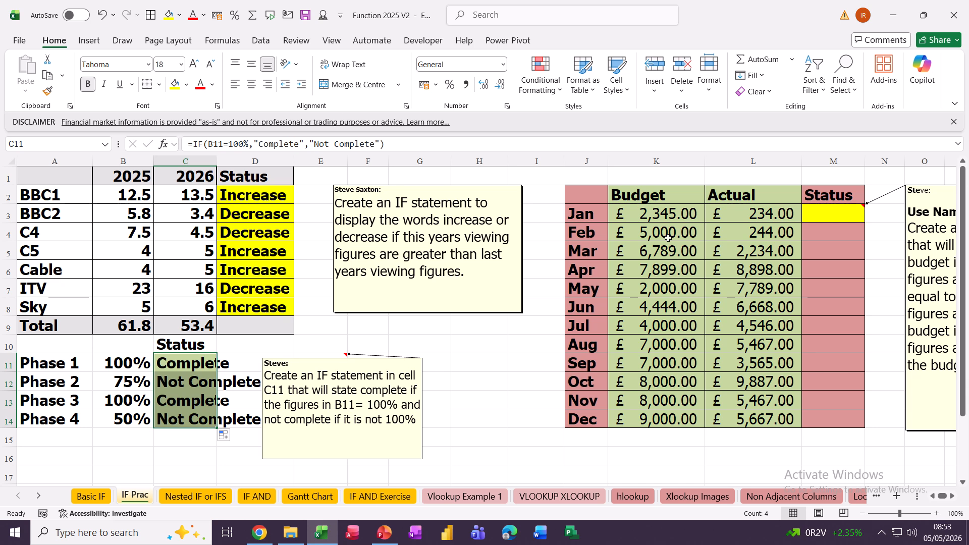
# - Check the range names assigned to the Budget figures K3:K14 and the Actual figures L3:L14
pyautogui.click(638, 216)
pyautogui.moveTo(638, 216); pyautogui.dragTo(667, 411)
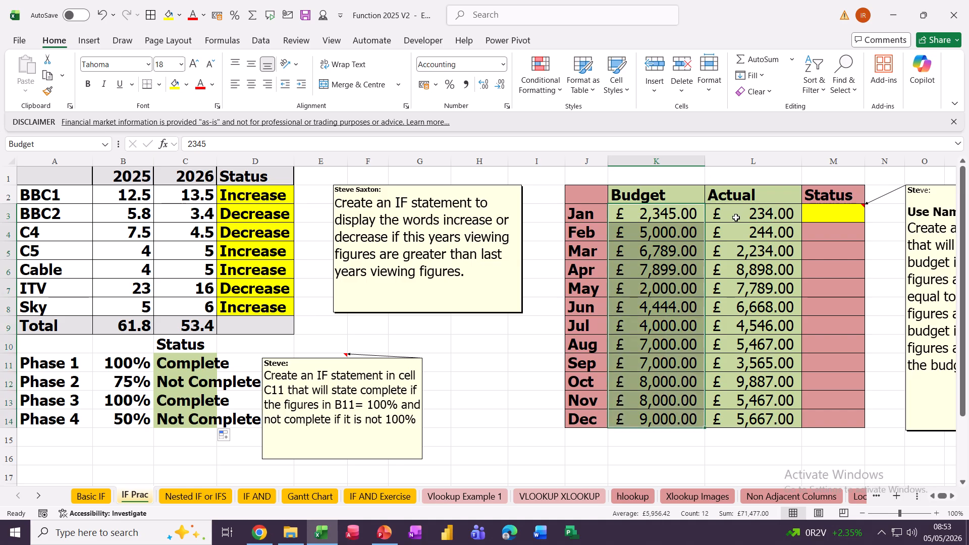
pyautogui.moveTo(737, 217); pyautogui.dragTo(737, 426)
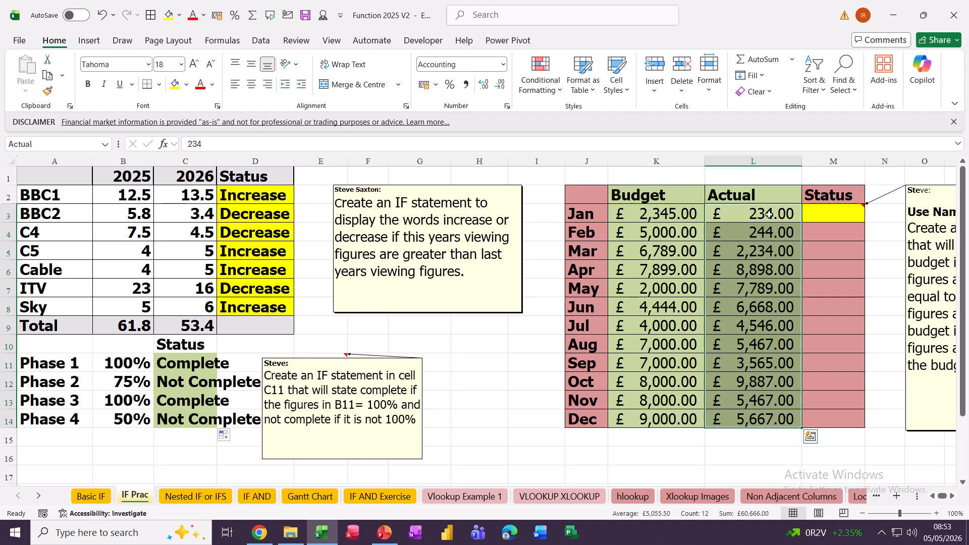
# - Enter =IF(Actual>Budget,"Over","Under") in cell M3 of the budget table's Status column, using the range names
pyautogui.click(826, 216)
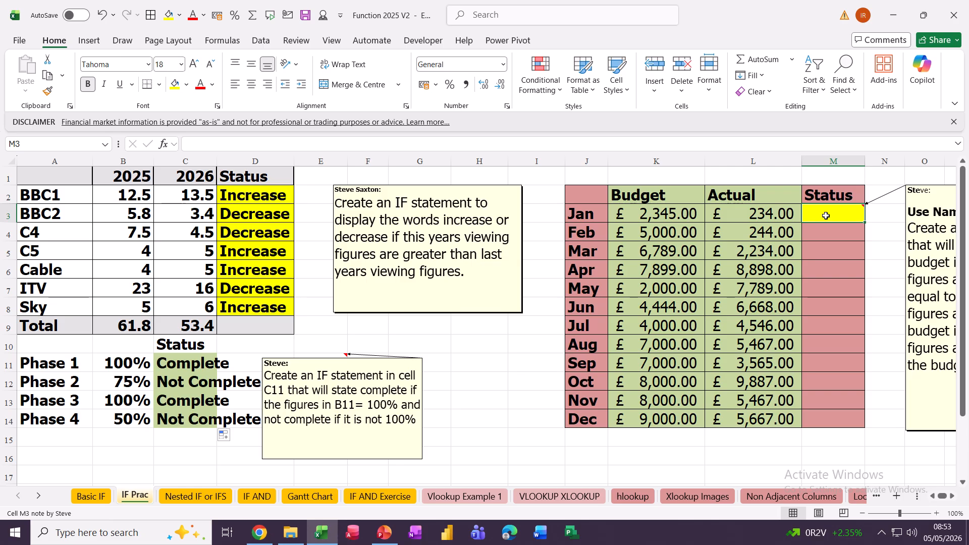
pyautogui.write('=')
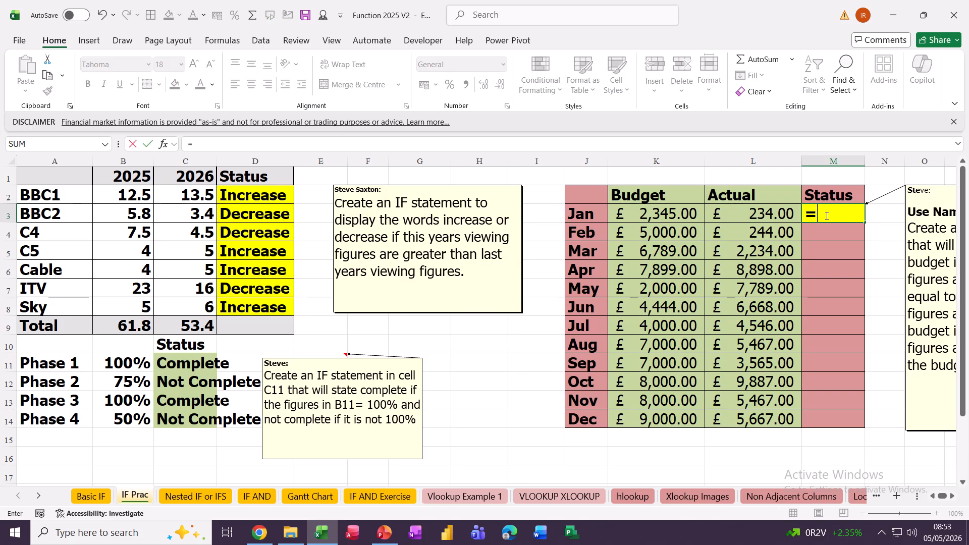
pyautogui.write('IF(')
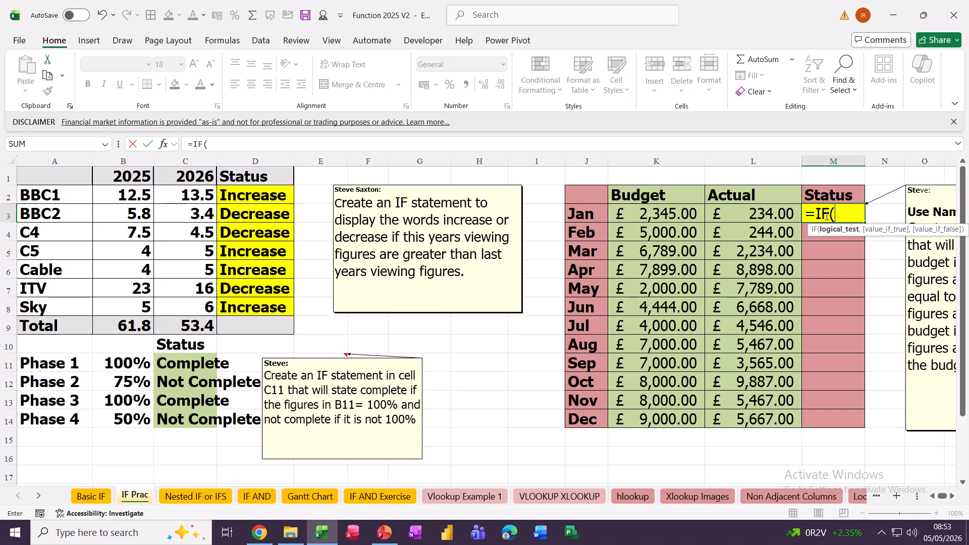
pyautogui.write('actua')
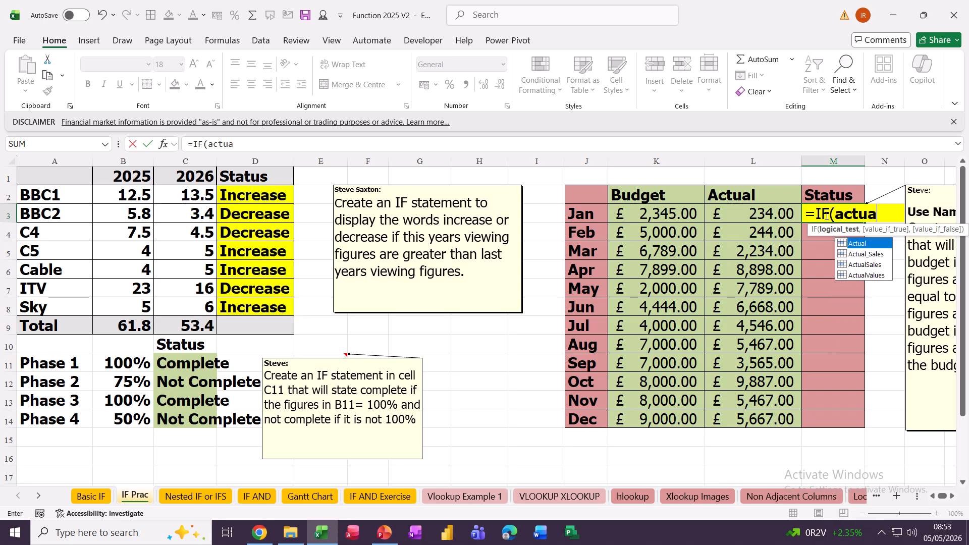
pyautogui.write('l>b')
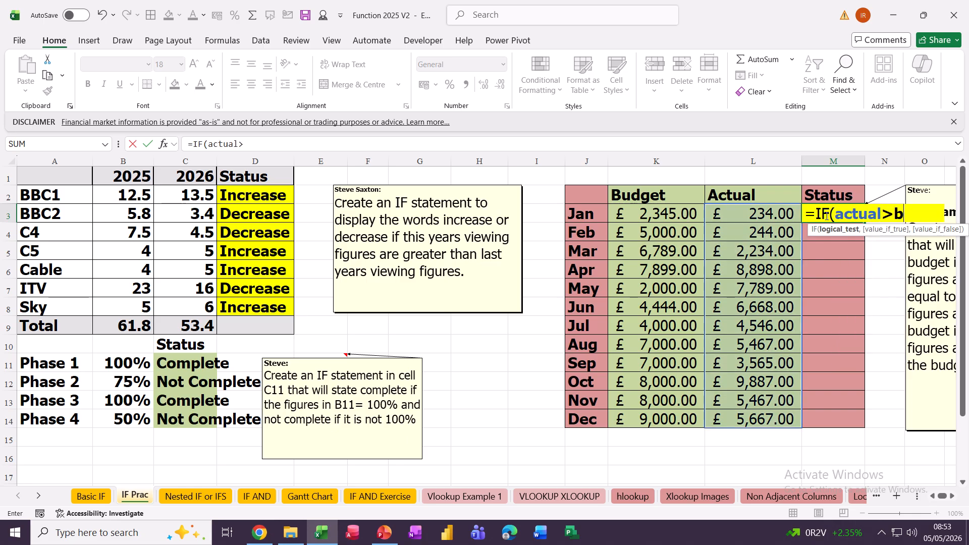
pyautogui.write('udge')
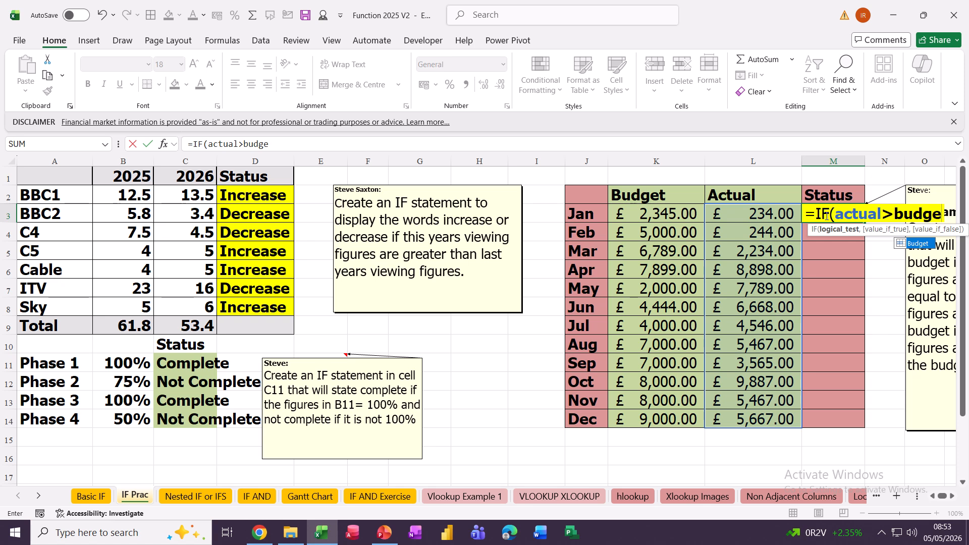
pyautogui.write('t,')
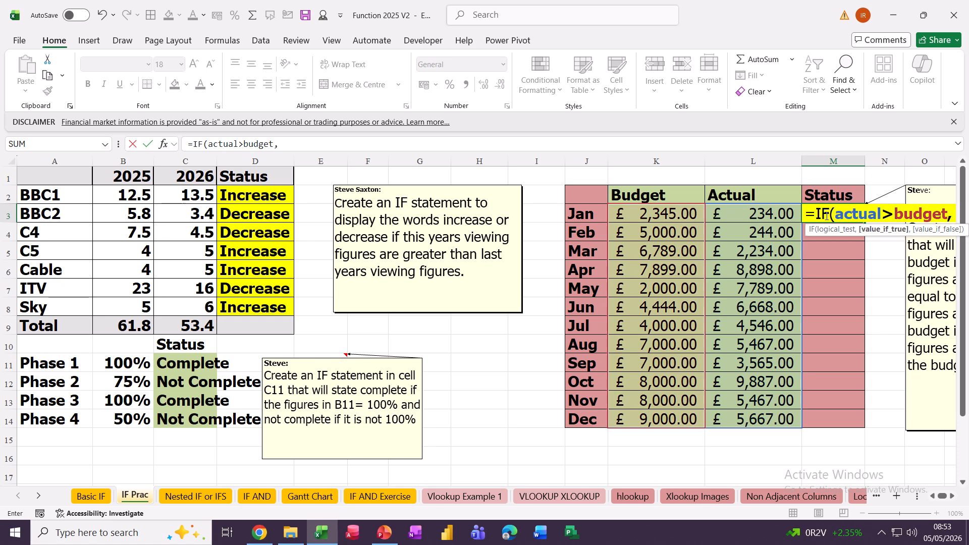
pyautogui.write('"')
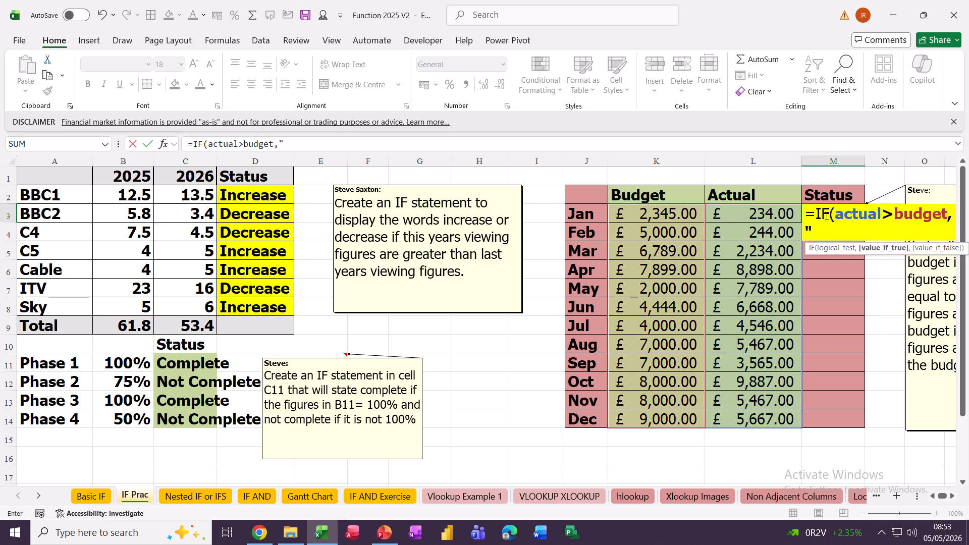
pyautogui.write('Over')
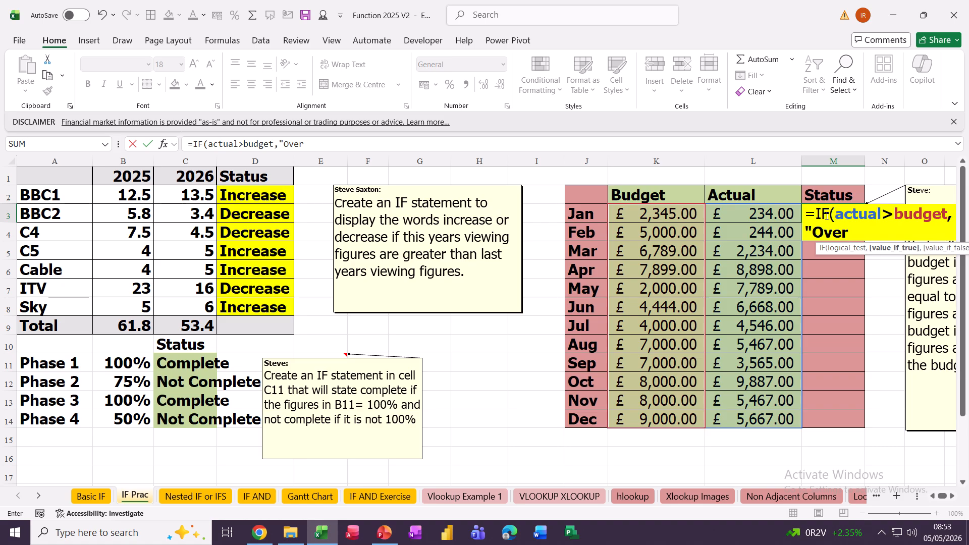
pyautogui.write('",')
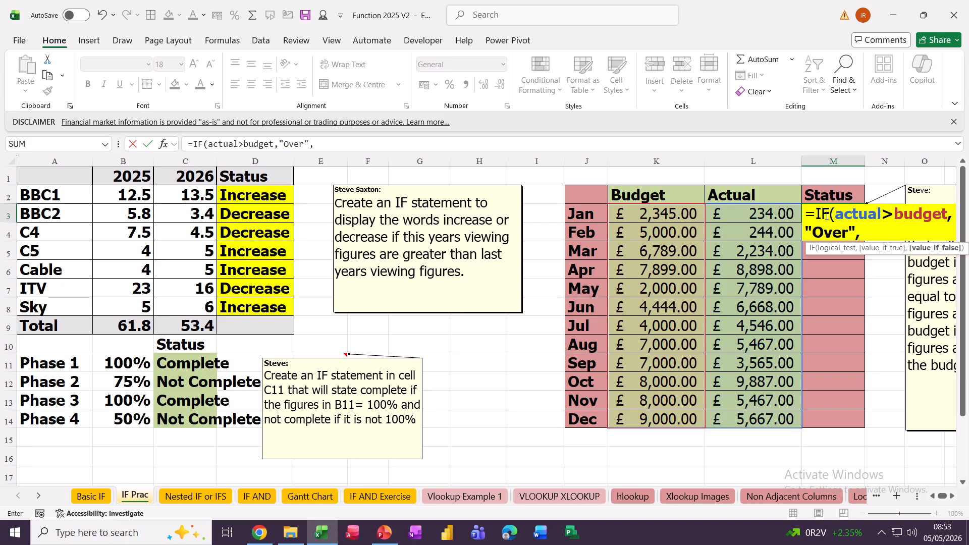
pyautogui.write('"Under"')
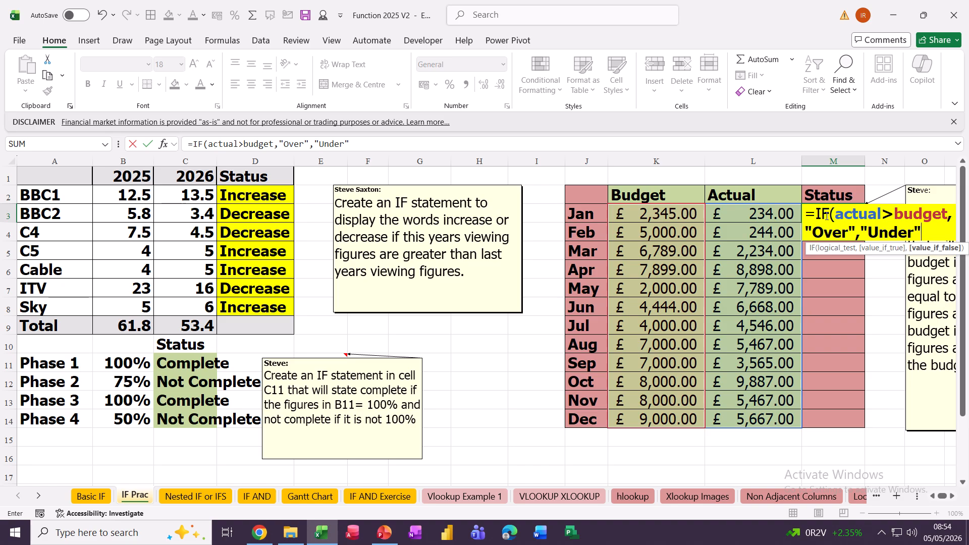
pyautogui.write(')')
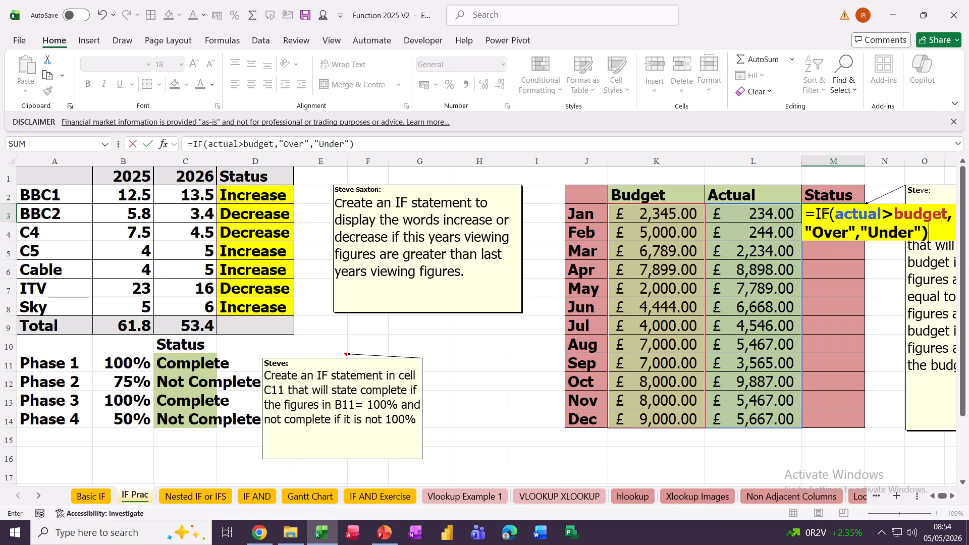
pyautogui.click(148, 145)
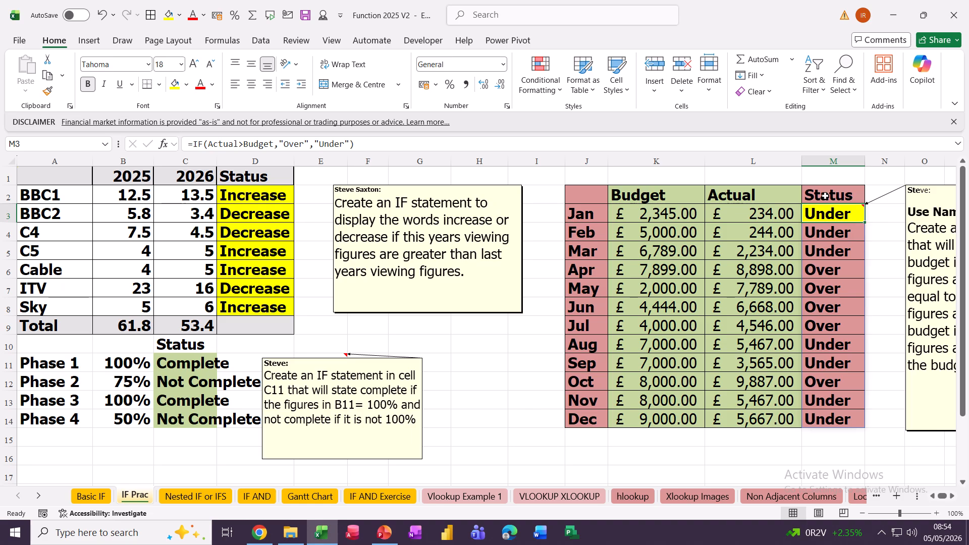